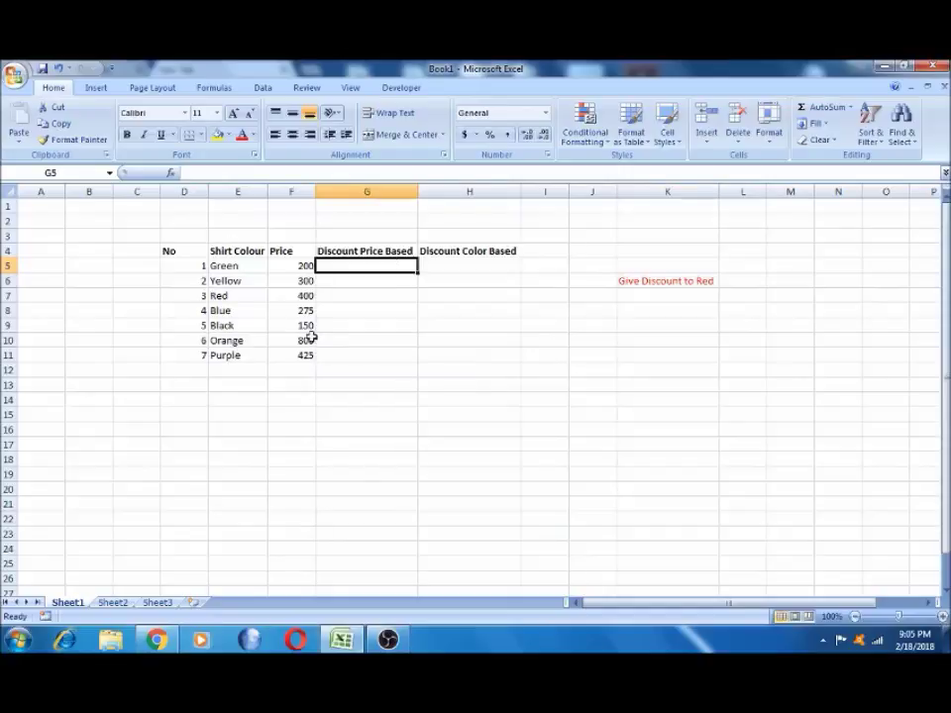
- Select the shirt table D4:H11 to check its extent, then return to G5
left_click(238, 251)
key("Left")
key("Right")
key("Right")
key("Right")
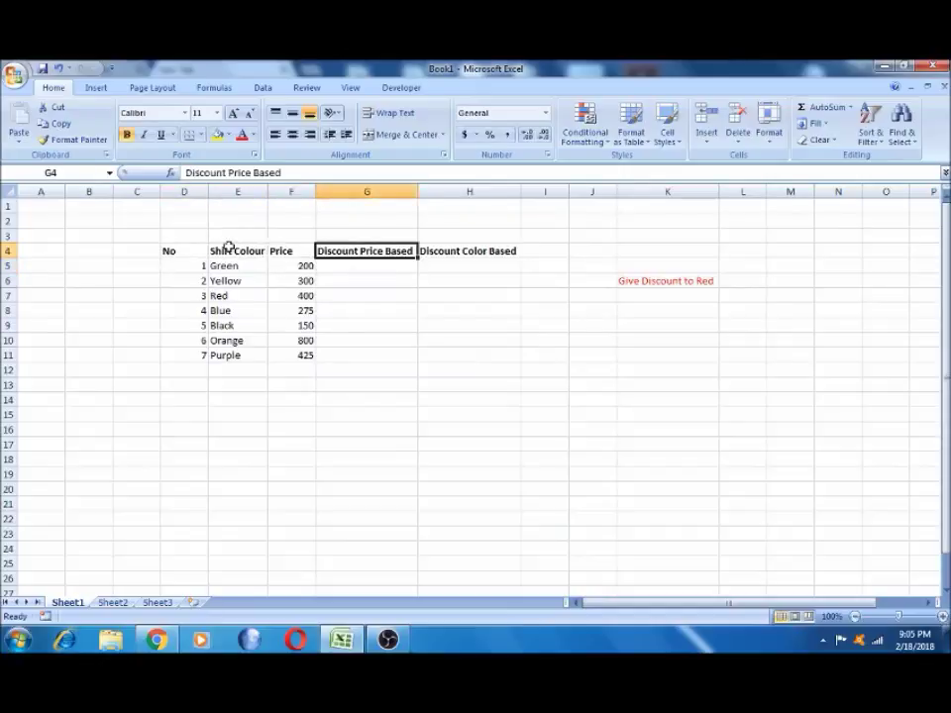
key("Left")
key("Left")
key("Left")
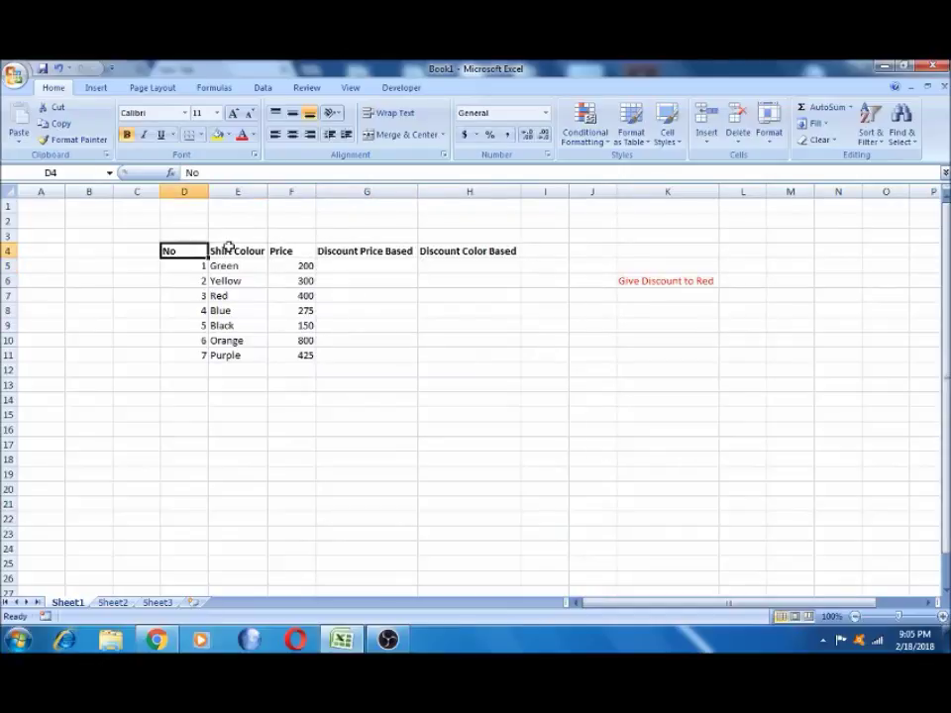
key("shift+Right")
key("shift+Right")
key("shift+Right")
key("shift+Right")
key("shift+Down")
key("shift+Down")
key("shift+Down")
key("shift+Down")
key("shift+Down")
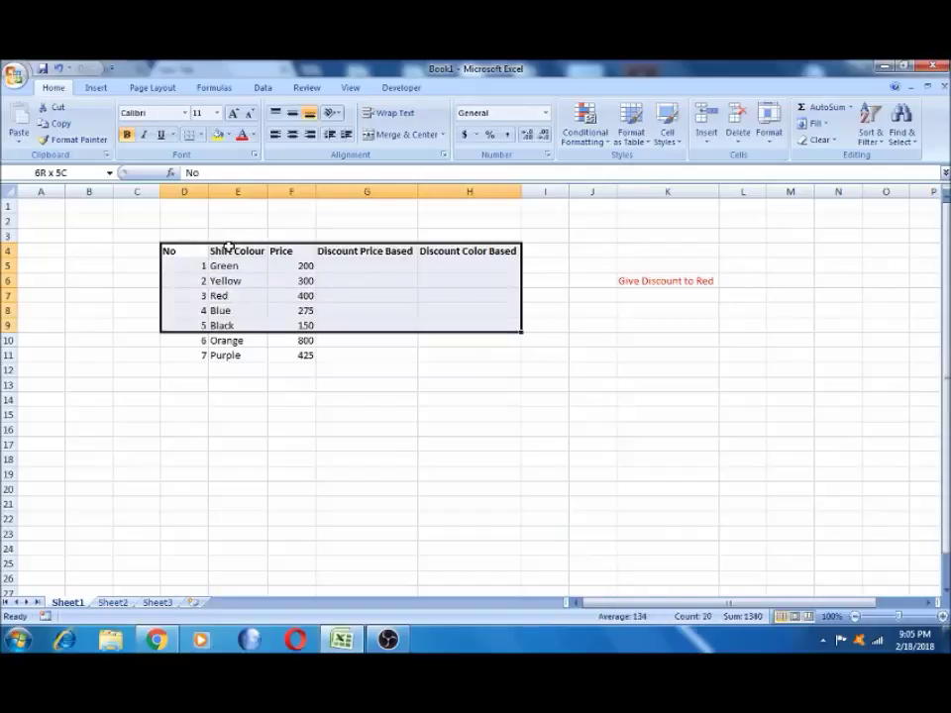
key("shift+Down")
key("shift+Down")
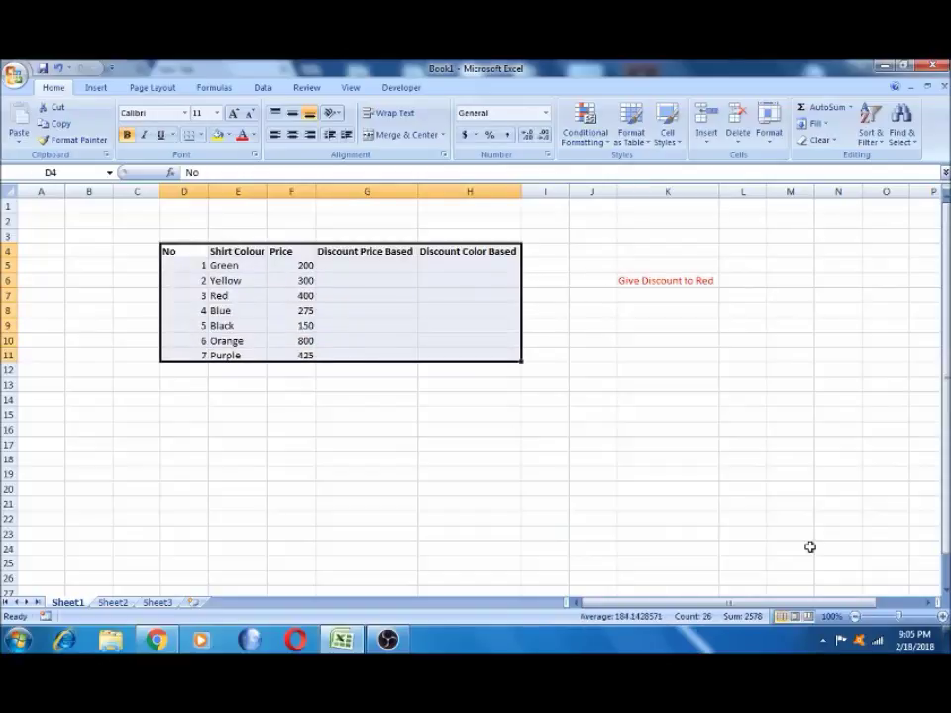
left_click(525, 369)
left_click(339, 268)
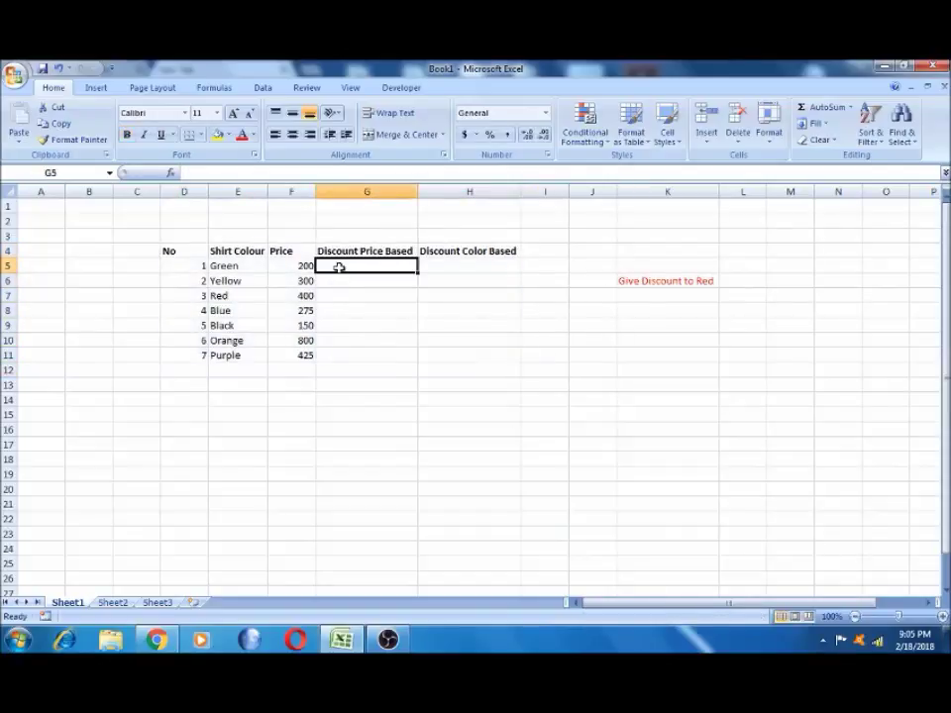
- Zoom the sheet view in to 190%
left_click(941, 616)
left_click(942, 617)
left_click(942, 616)
left_click(941, 616)
left_click(942, 616)
left_click(942, 617)
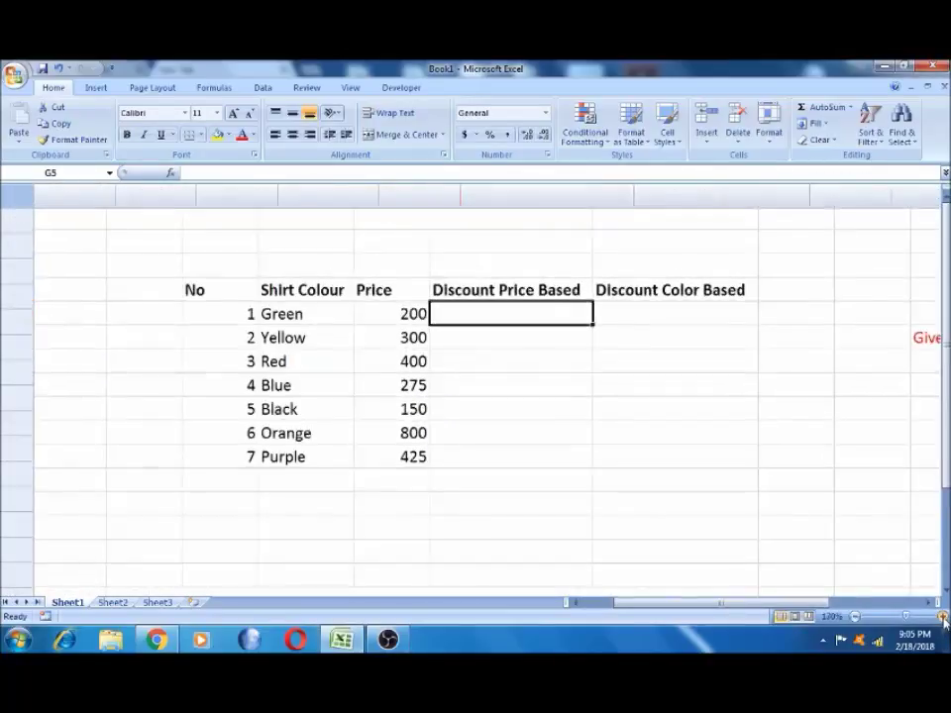
left_click(943, 617)
left_click(942, 618)
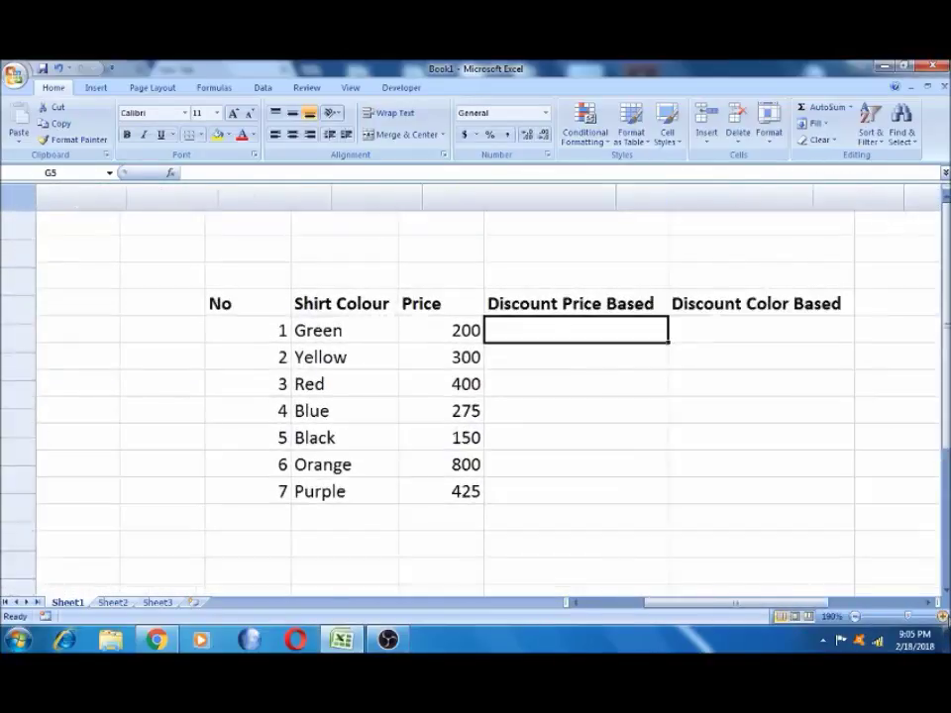
mouse_move(693, 607)
left_mouse_down()
mouse_move(667, 607)
mouse_move(694, 610)
left_mouse_up()
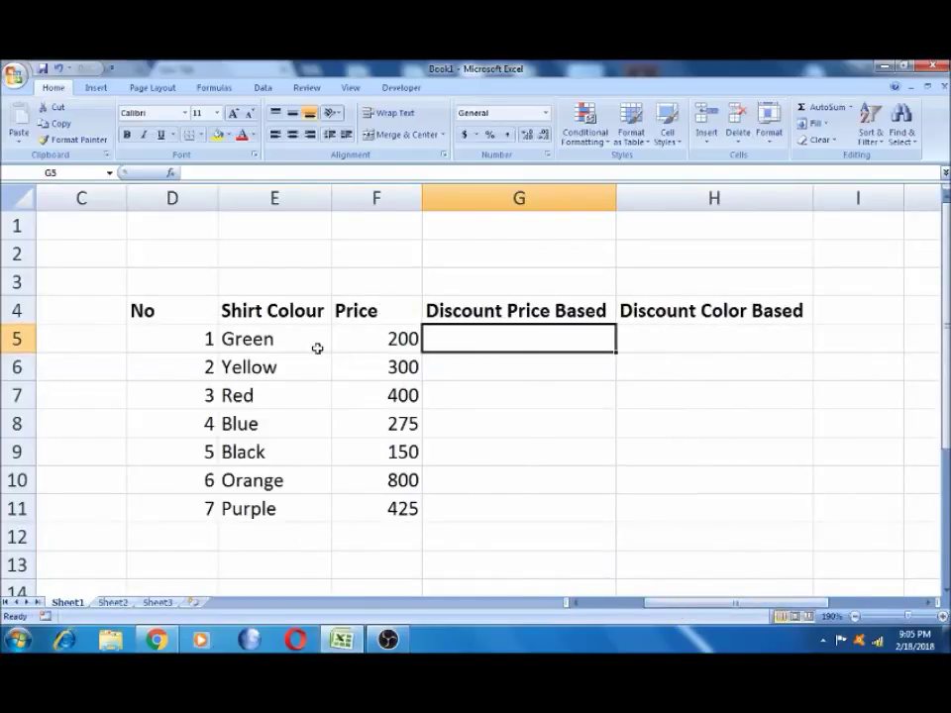
- Step through the No and Shirt Colour headings and the colour list, such as Green
left_click(182, 308)
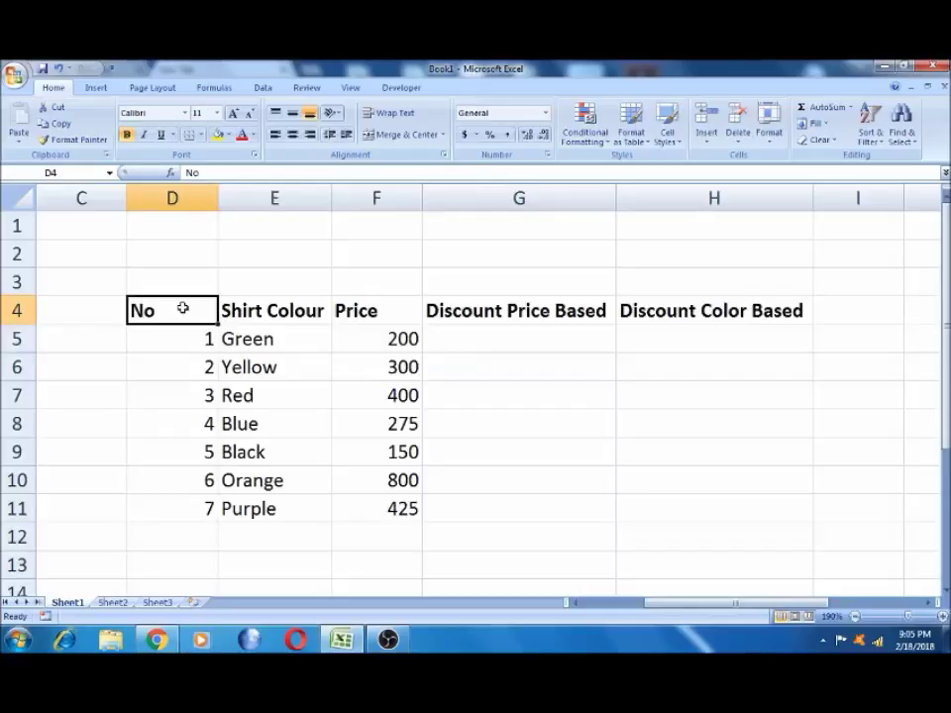
key("Right")
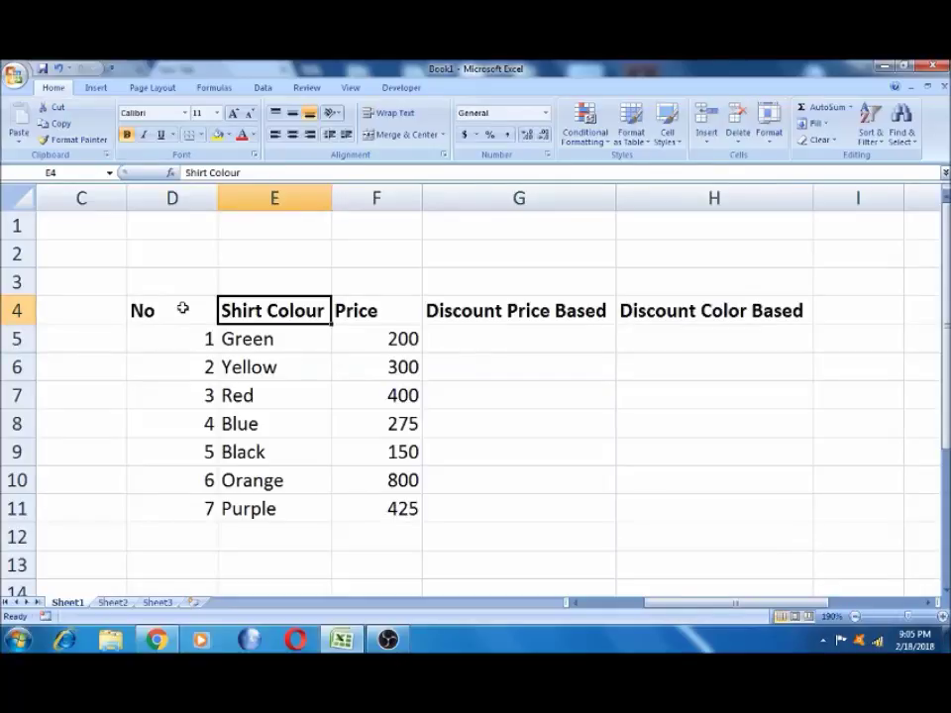
key("Down")
key("Down")
key("Up")
key("Up")
key("Down")
key("Down")
key("Down")
key("Up")
key("Up")
key("Up")
- Review the Price column values, such as 200, 300 and 400, ending on G5
key("Right")
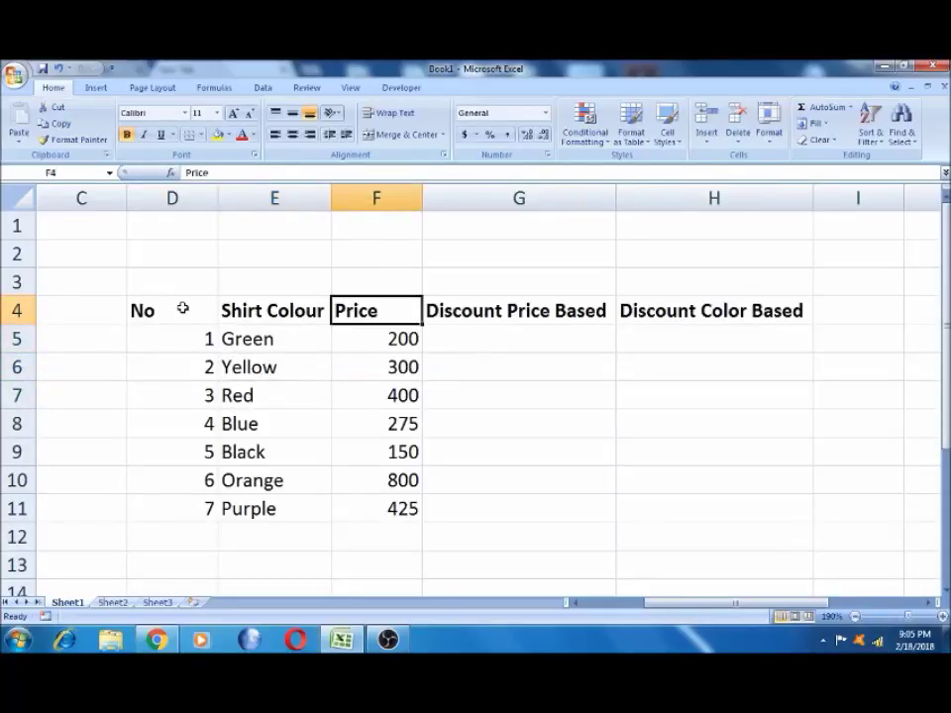
key("Down")
key("Left")
key("Right")
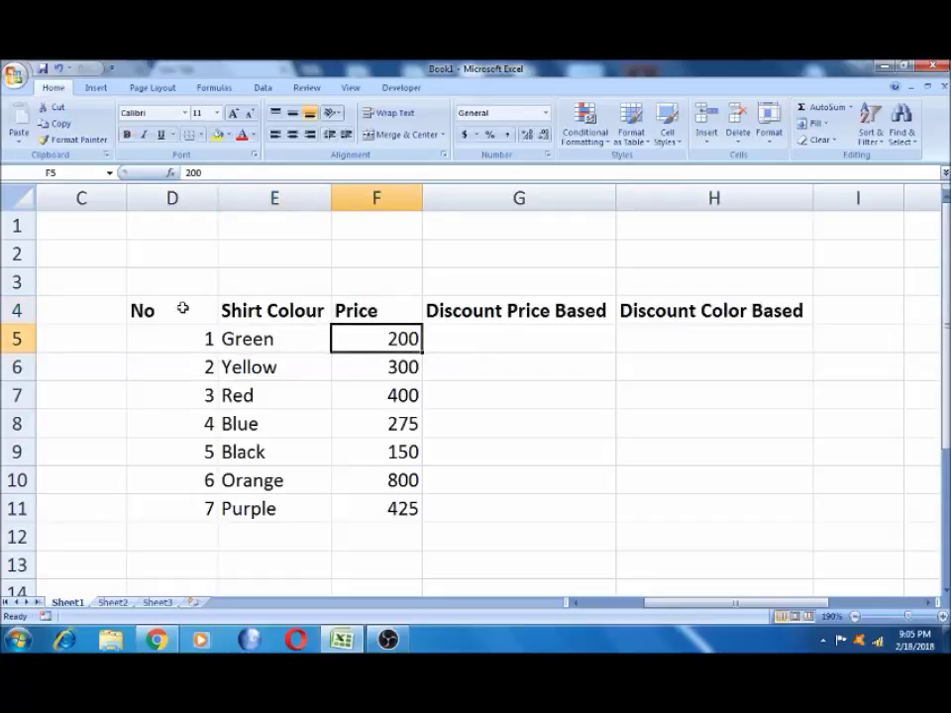
key("Down")
key("Down")
key("Up")
key("Up")
key("Down")
key("Down")
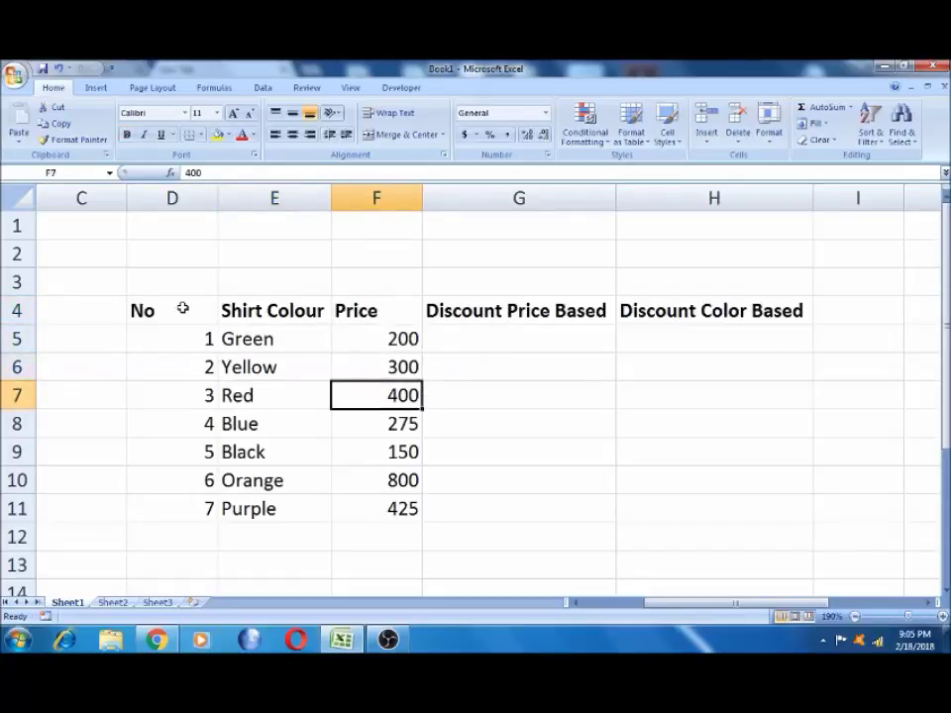
key("Up")
key("Up")
key("Up")
key("Right")
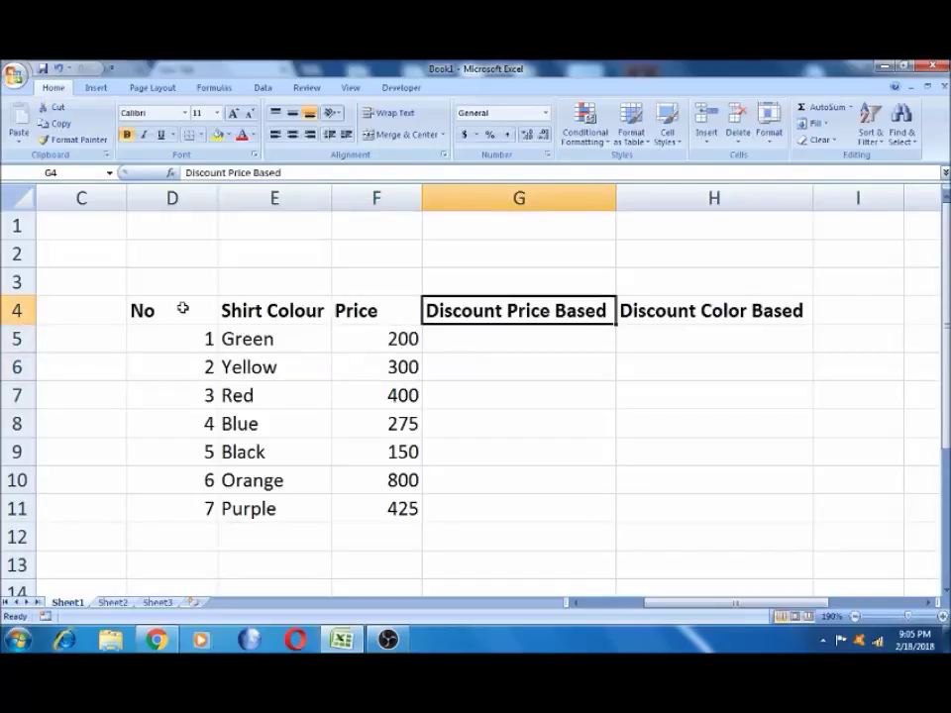
key("Down")
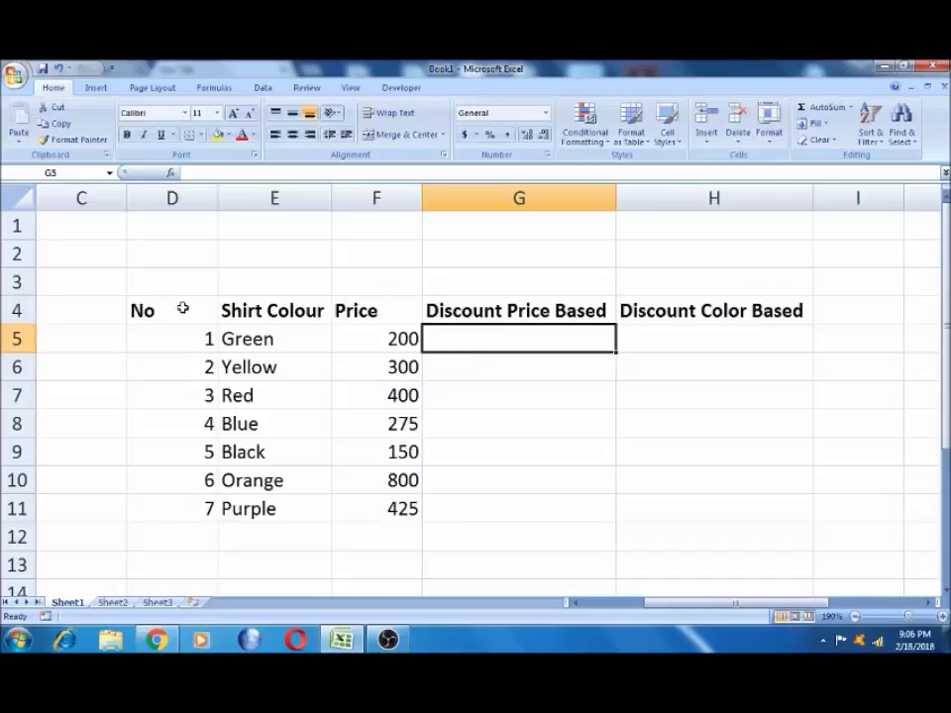
- Check both discount headings and the Red row, then select G5
key("Up")
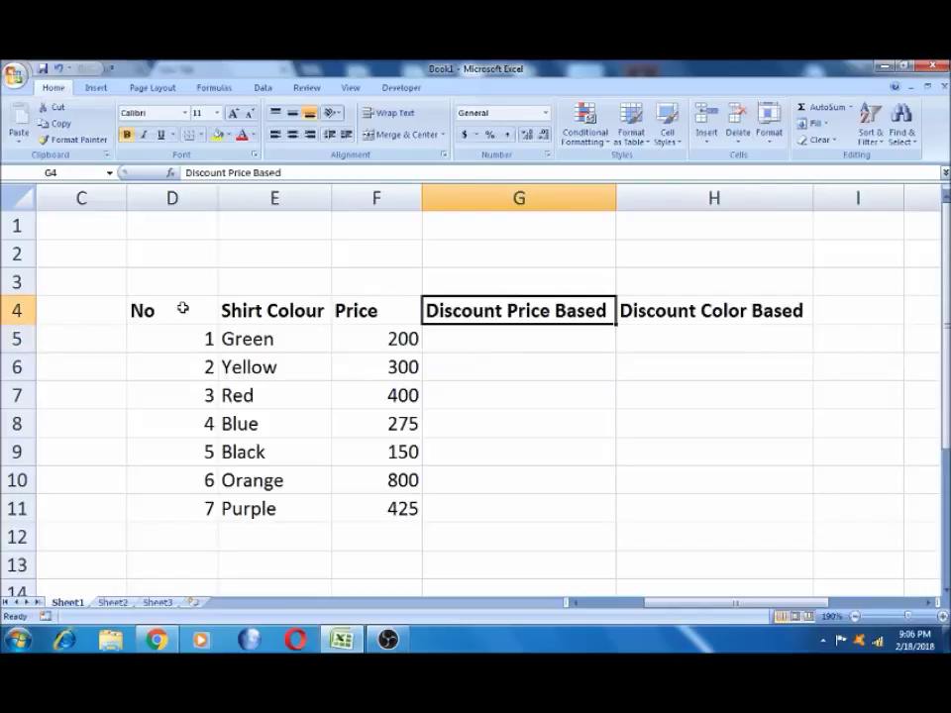
key("Down")
key("Left")
key("Right")
key("Up")
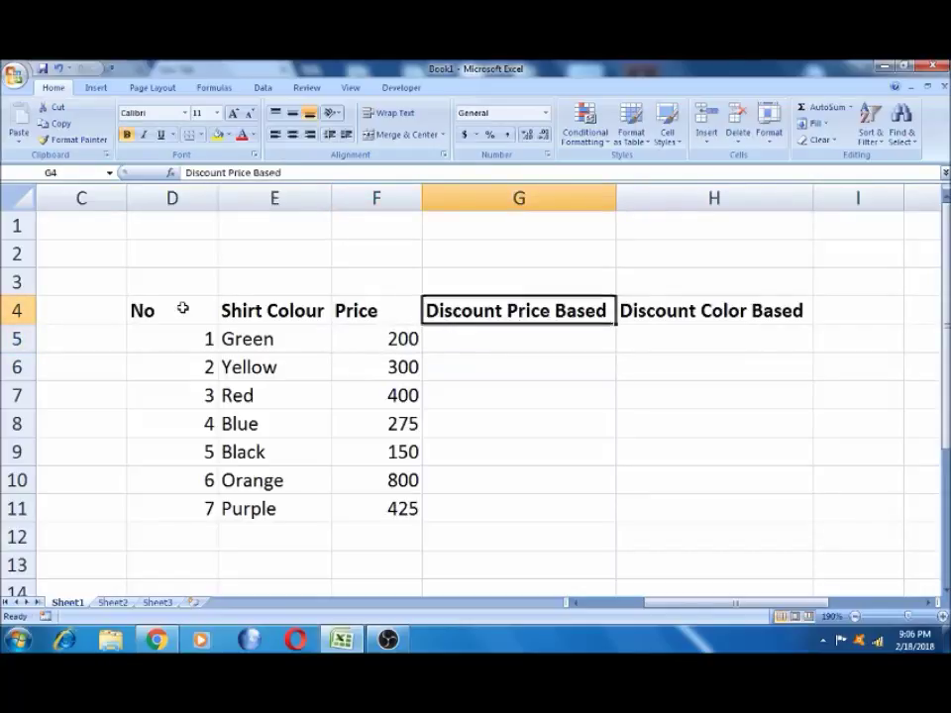
key("Right")
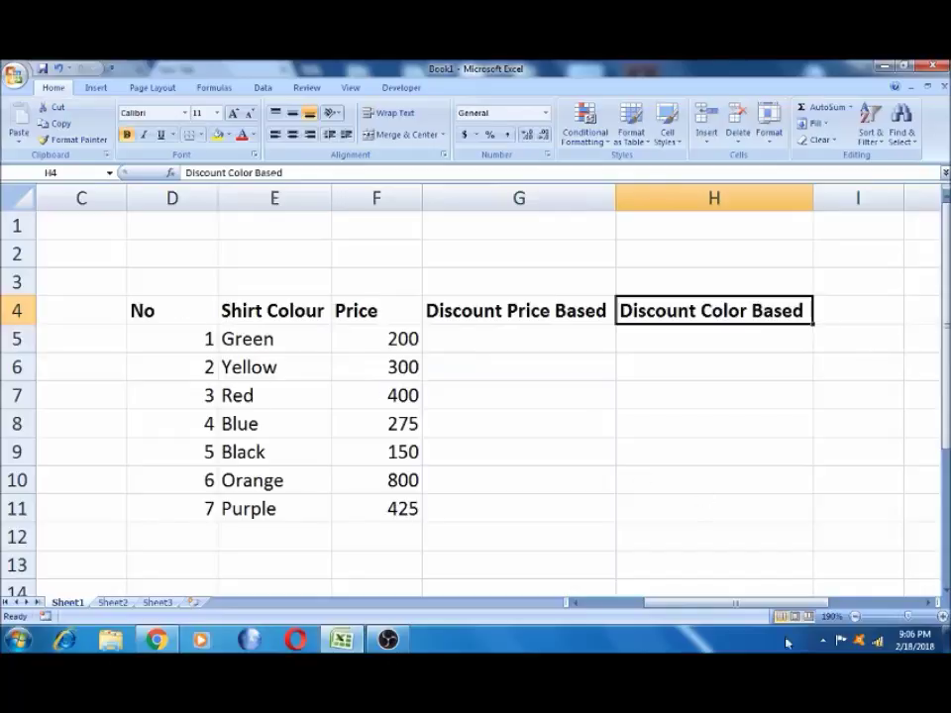
mouse_move(790, 605)
left_mouse_down()
mouse_move(877, 606)
mouse_move(786, 606)
left_mouse_up()
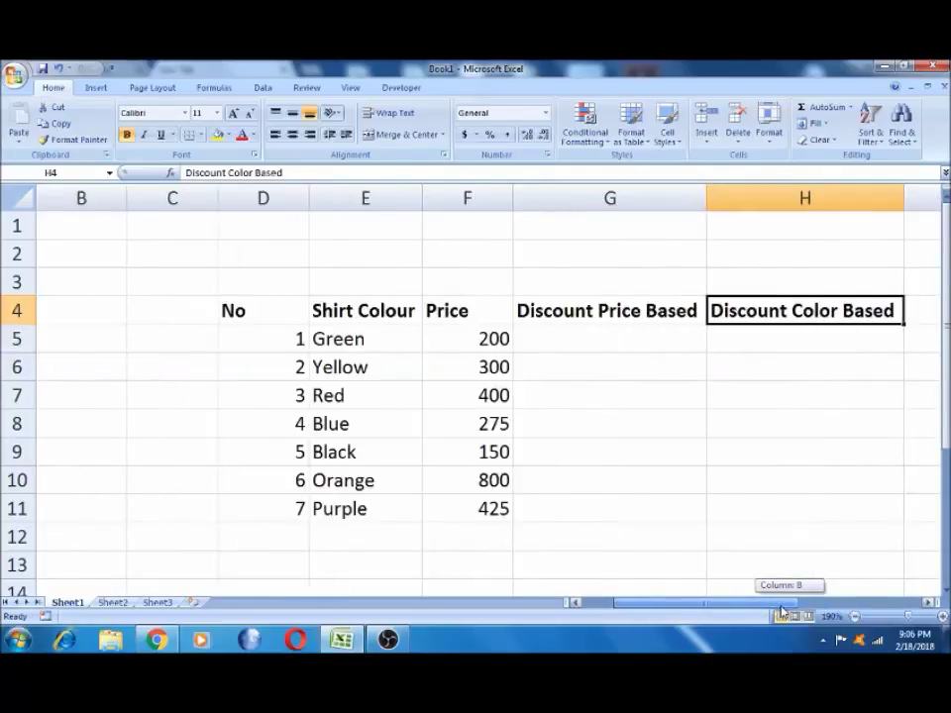
left_click(351, 396)
key("Right")
key("Right")
key("Right")
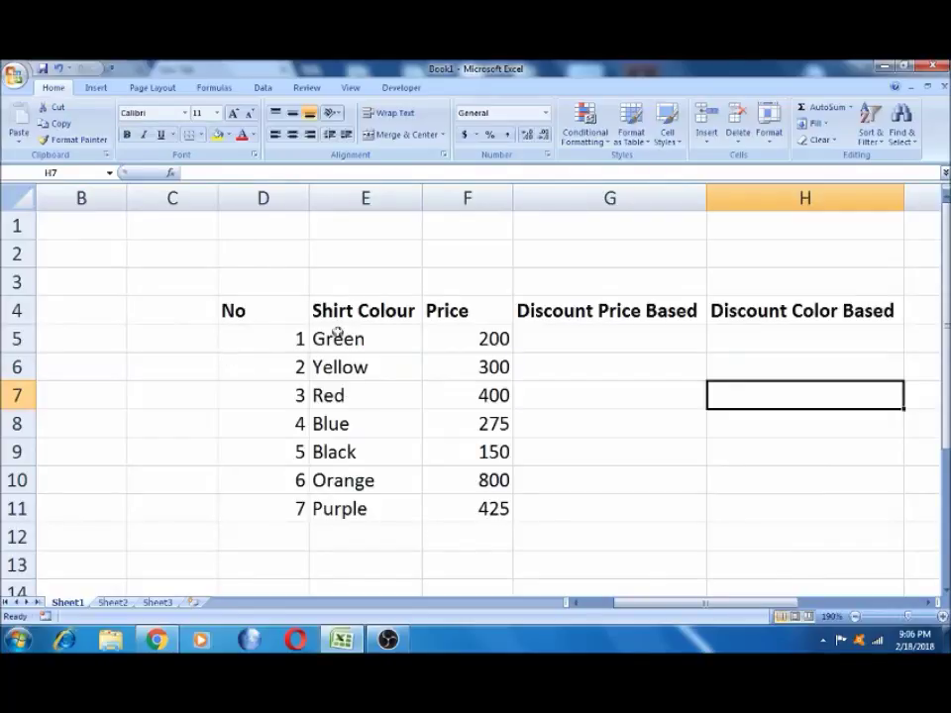
left_click(596, 331)
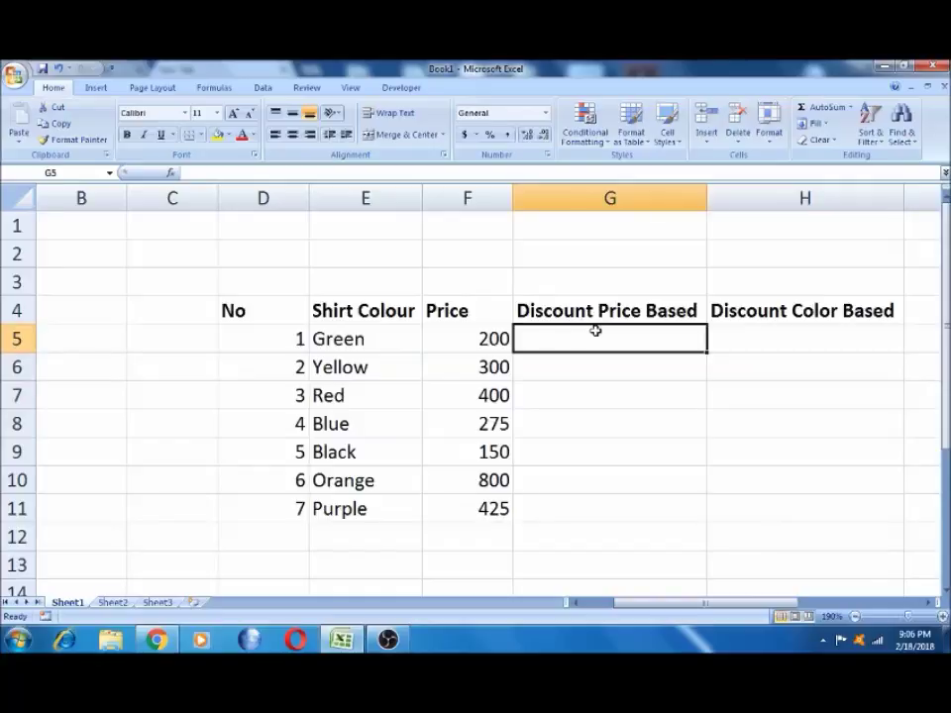
- Enter =IF(F5>=300,"Discount","No Discount") in G5
type("=")
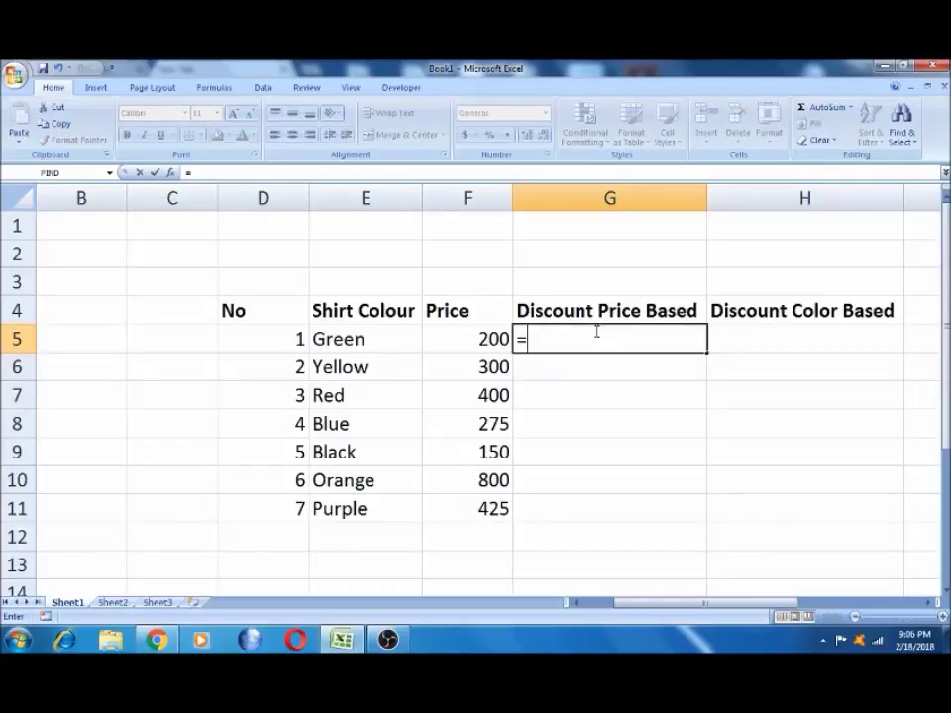
type("if")
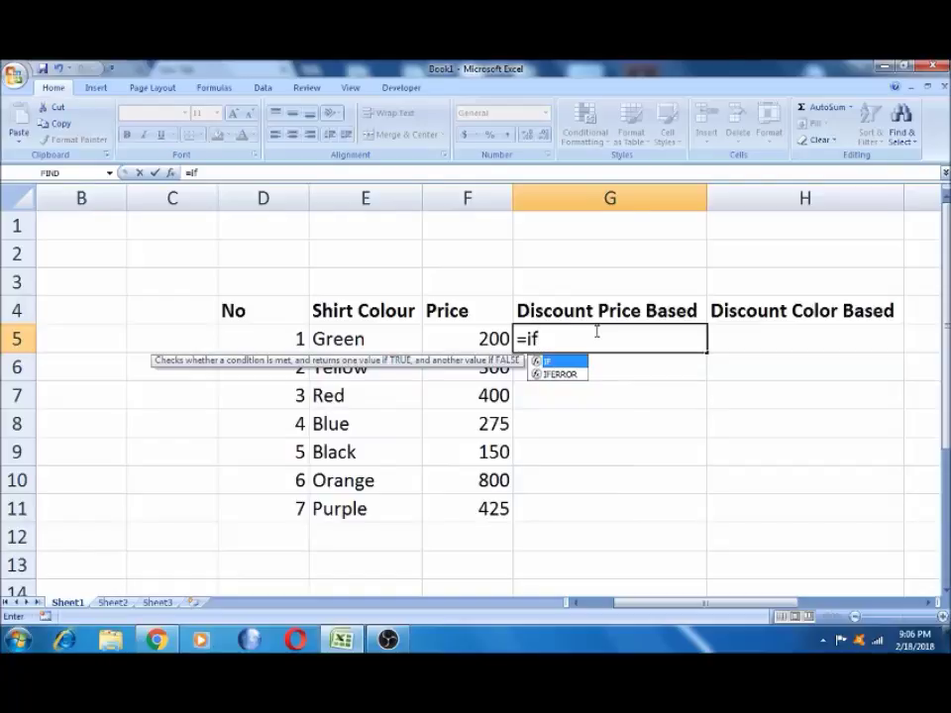
type("(")
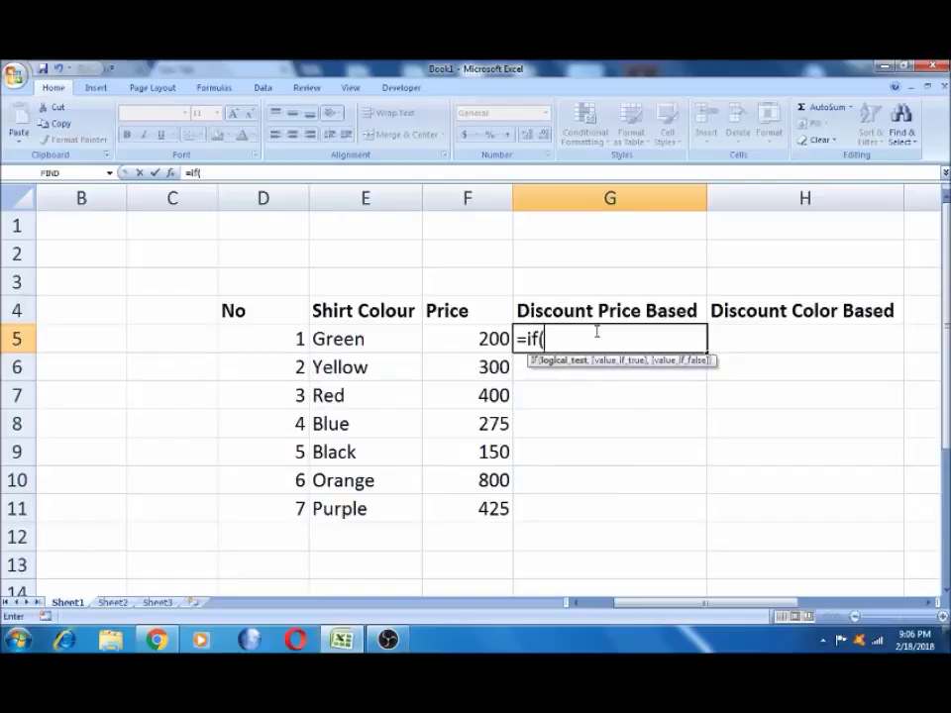
key("BackSpace")
key("Tab")
left_click(494, 339)
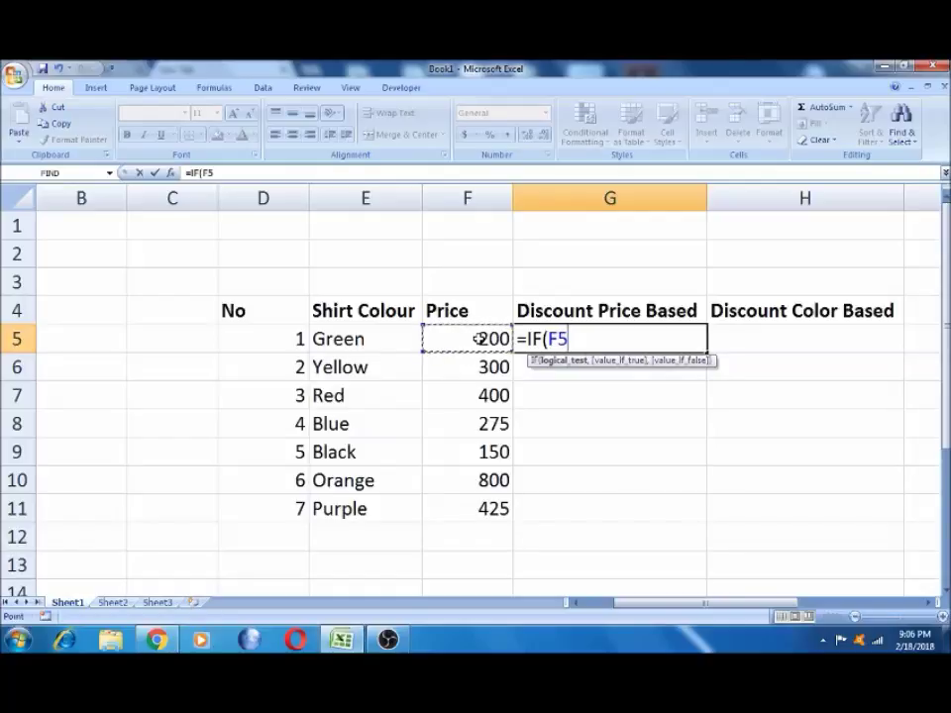
type(">=")
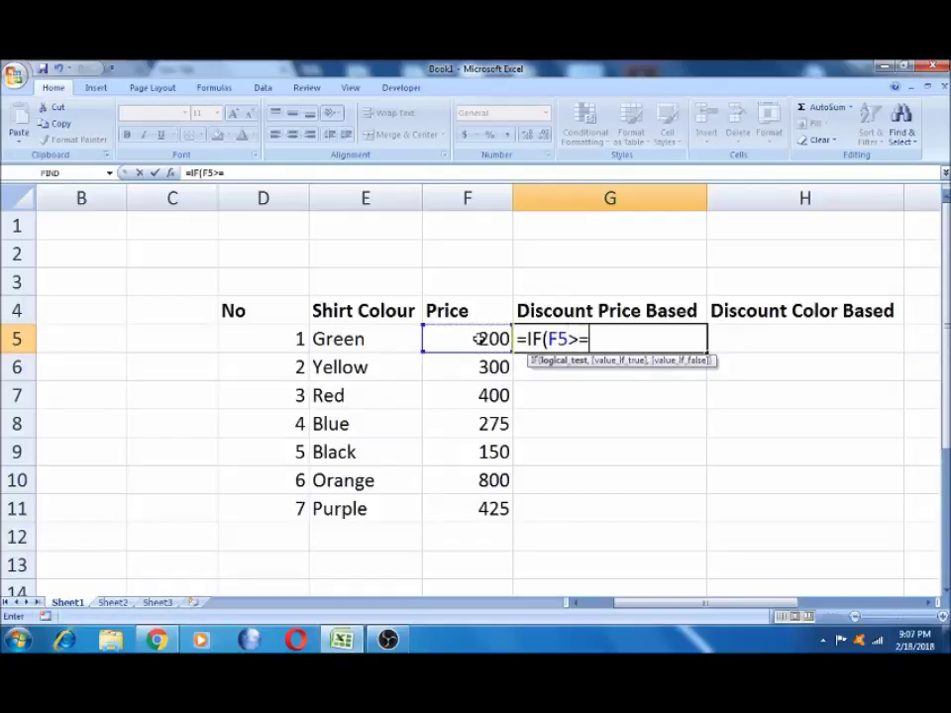
type("300")
type(",")
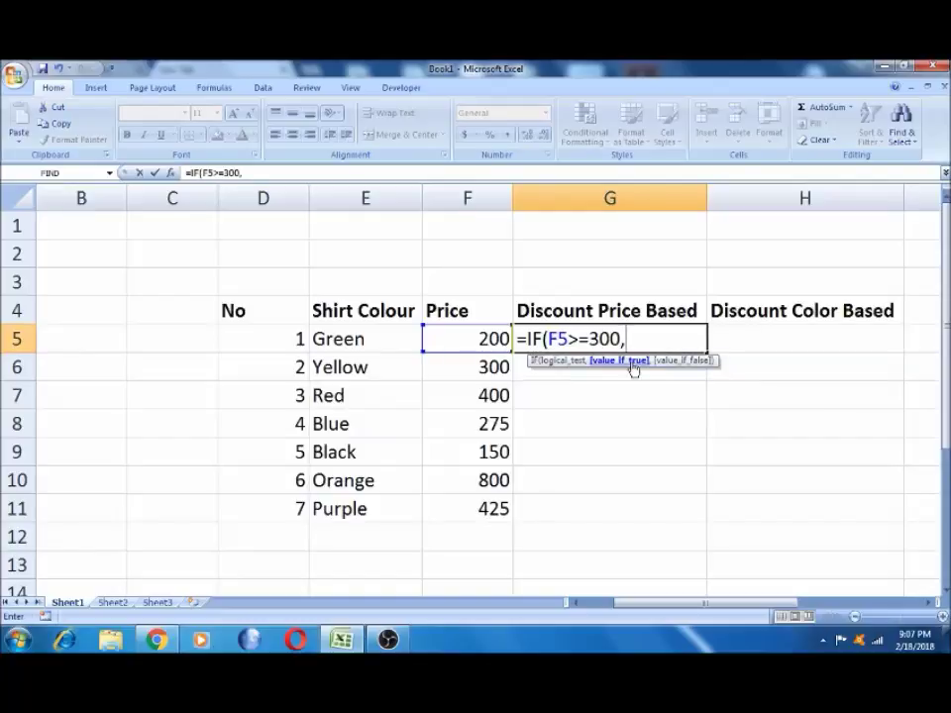
type("\"Discount\"")
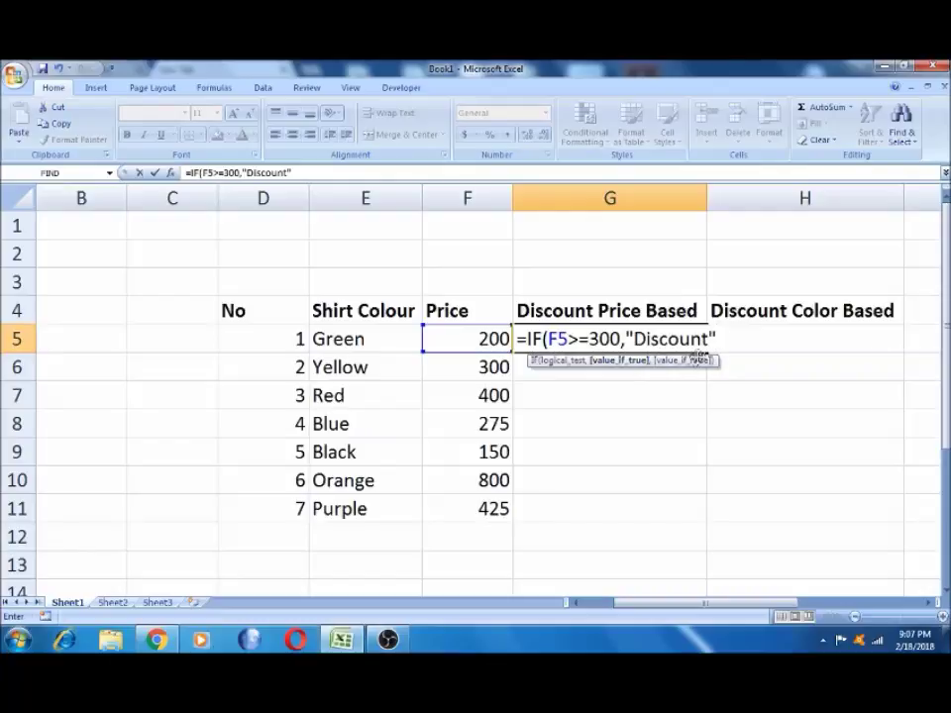
type(",")
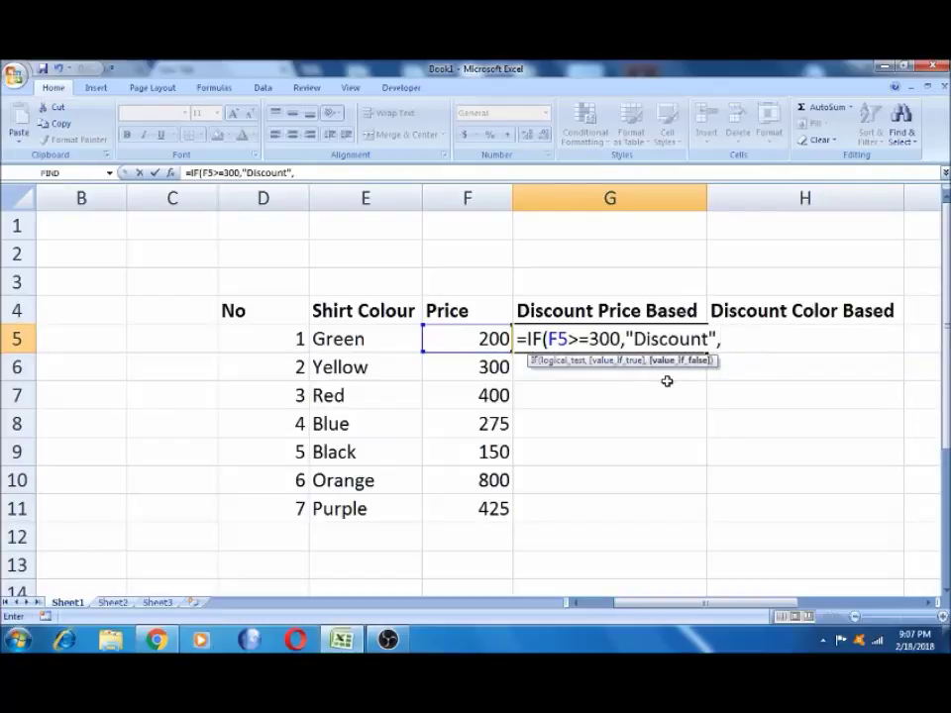
type("\"No Disc")
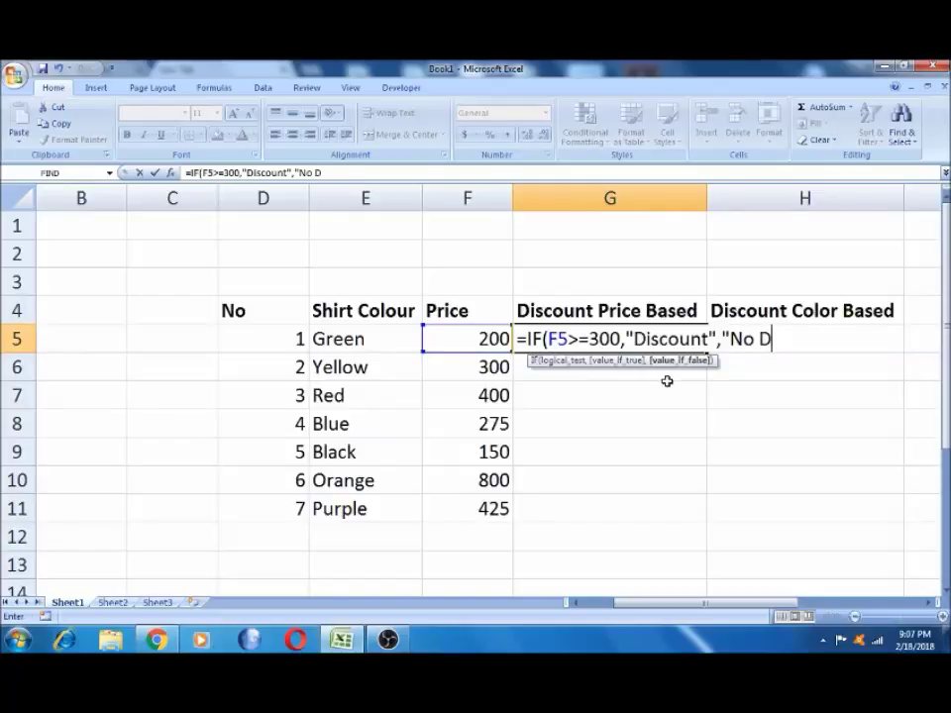
type("ount\"")
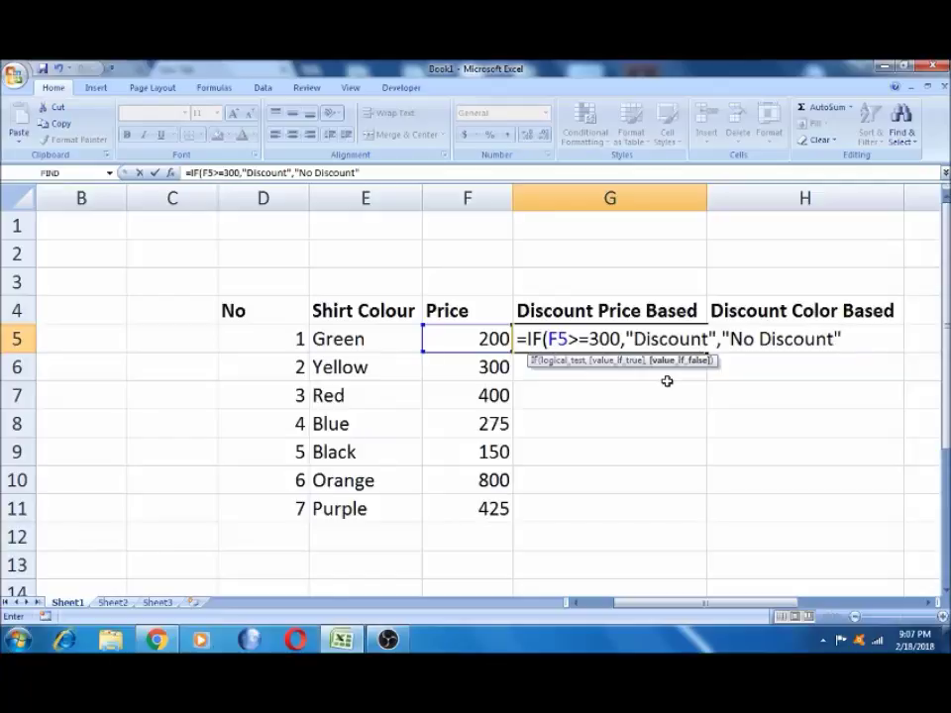
type(")")
key("Return")
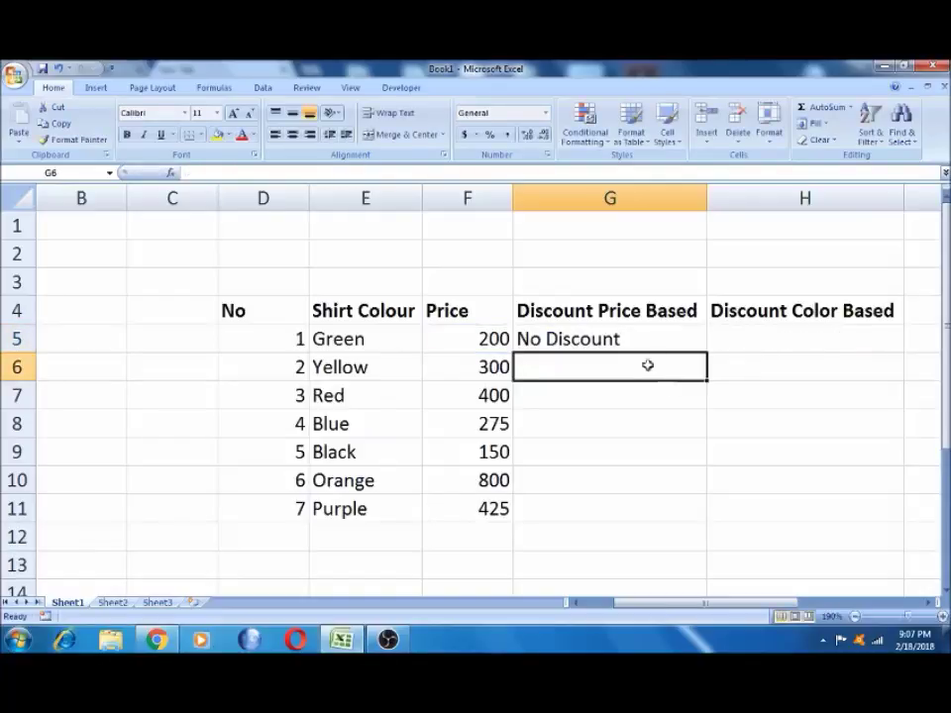
- Fill the G5 price-based formula down to G11 and check the copied results
left_click(611, 334)
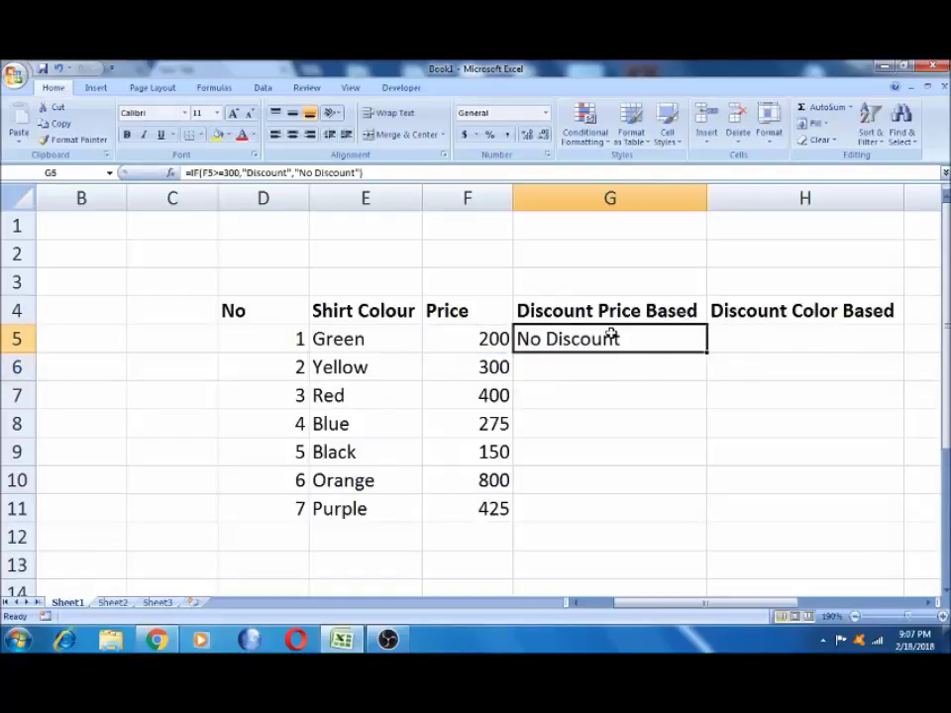
double_click(708, 353)
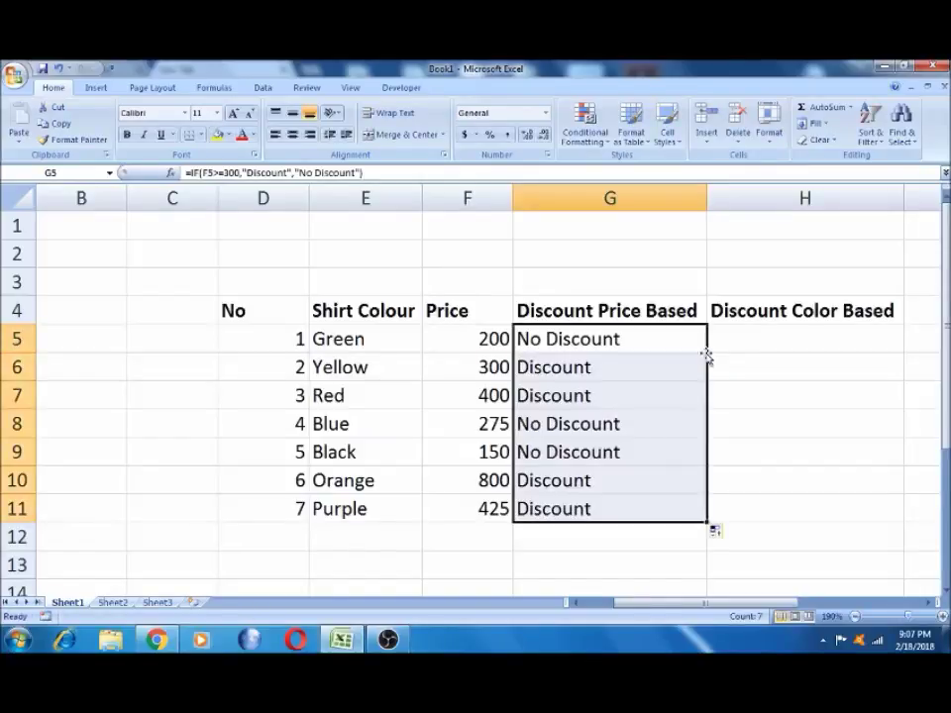
left_click(615, 361)
left_click(615, 339)
key("Down")
key("Left")
key("Left")
key("Right")
key("Right")
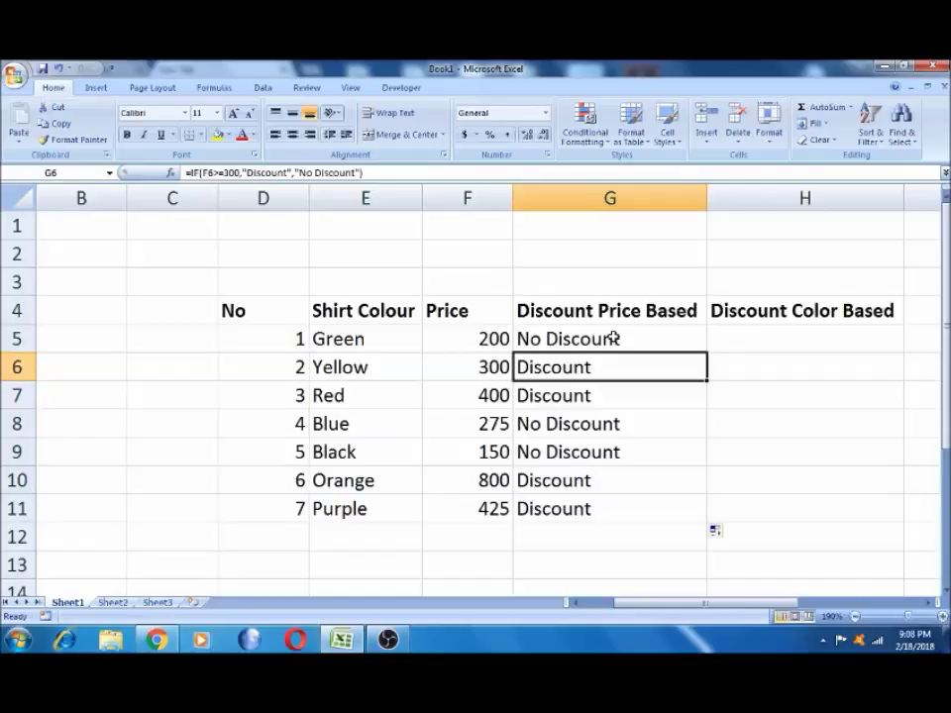
left_click(618, 338)
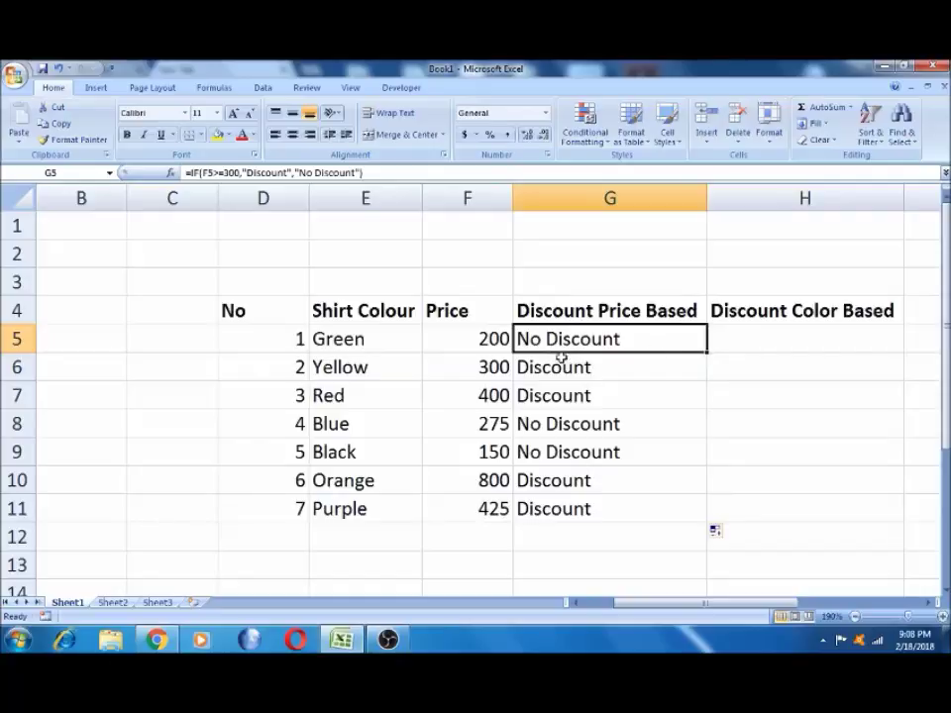
- Change the Green shirt's price in F5 from 200 to 400
left_click(488, 337)
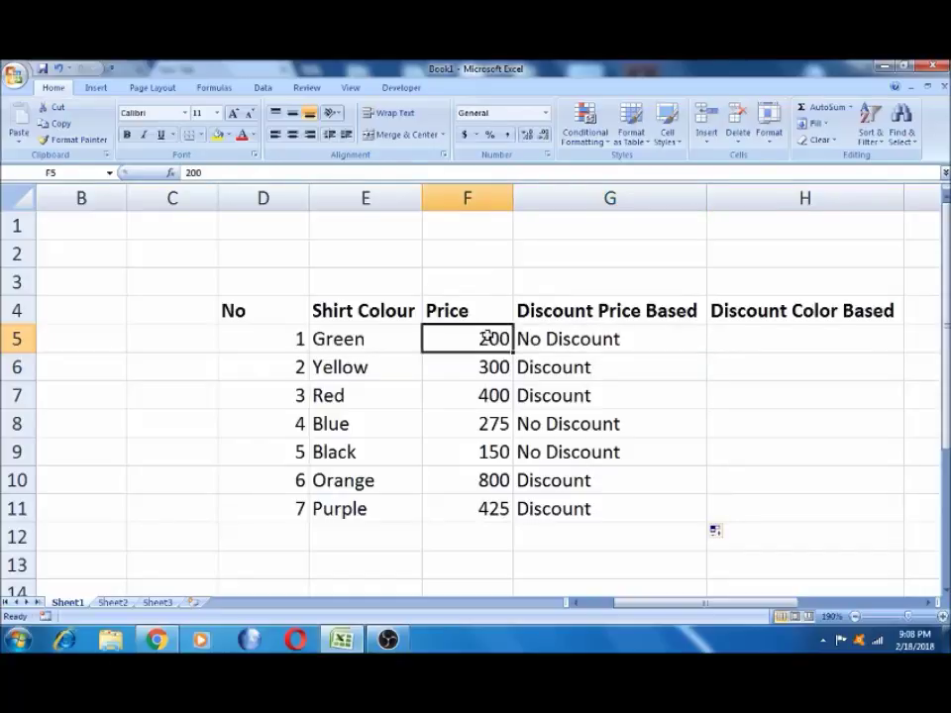
left_click(484, 358)
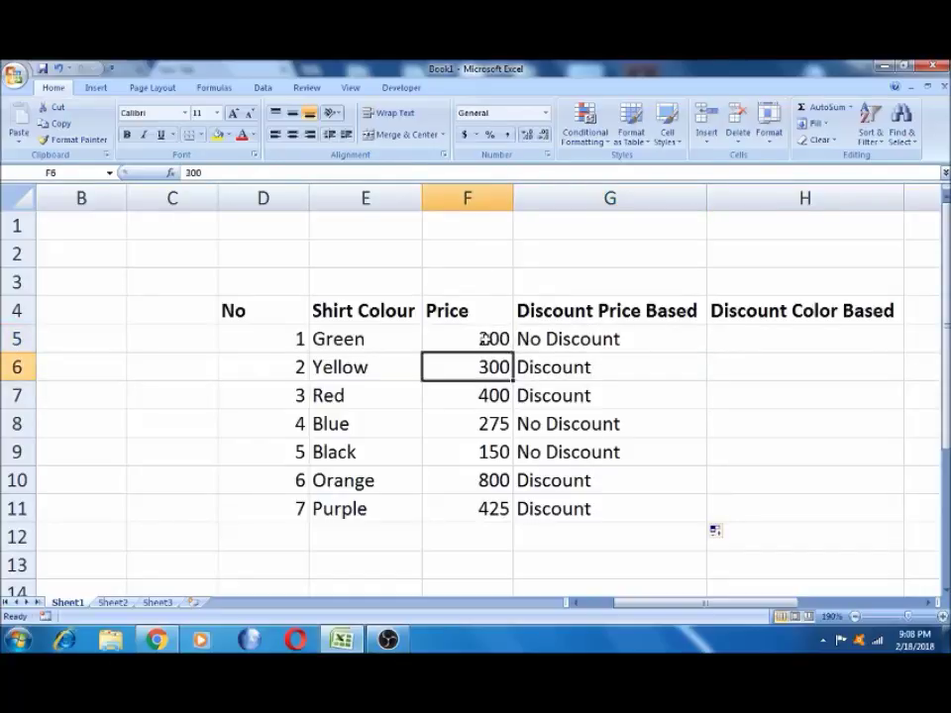
left_click(486, 338)
type("400")
key("Tab")
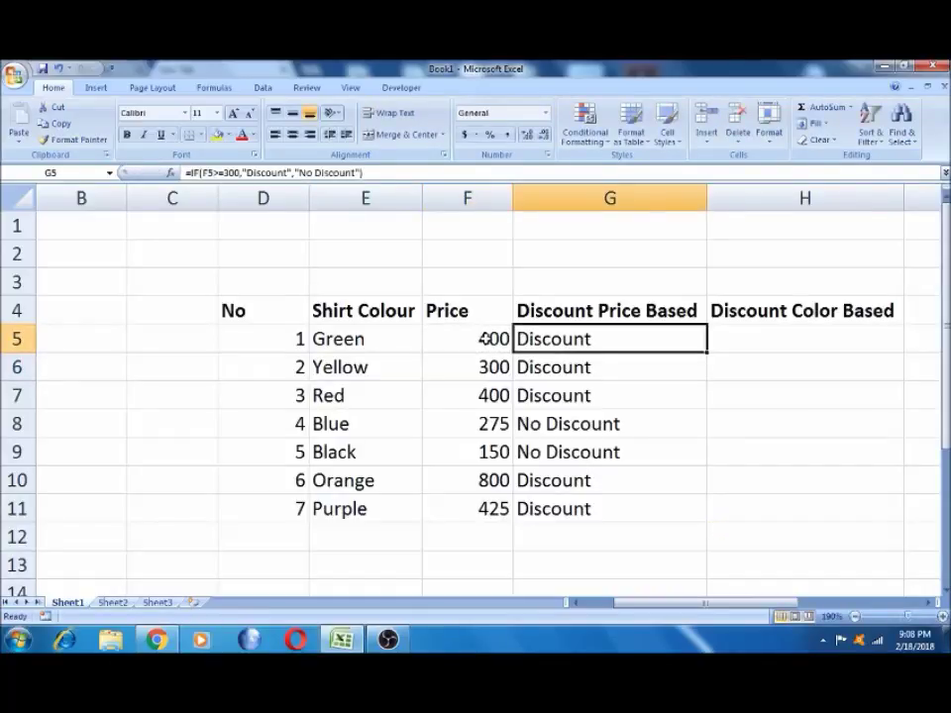
left_click(748, 339)
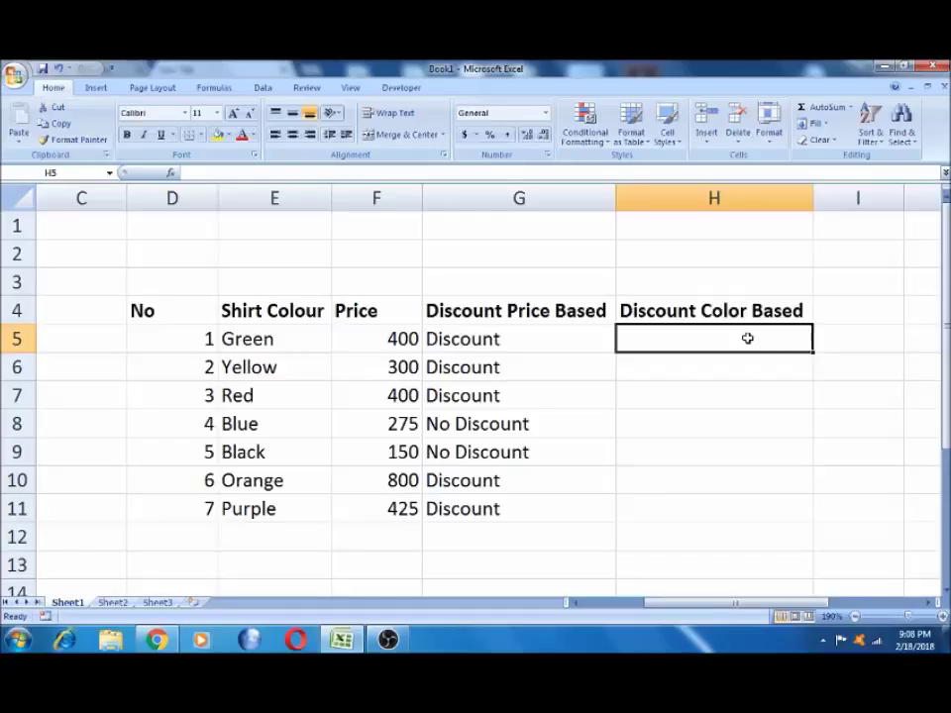
- Enter =IF(E5="Red","Dsicount","No Discount") in H5
key("Left")
key("Left")
left_click(748, 339)
type("=if")
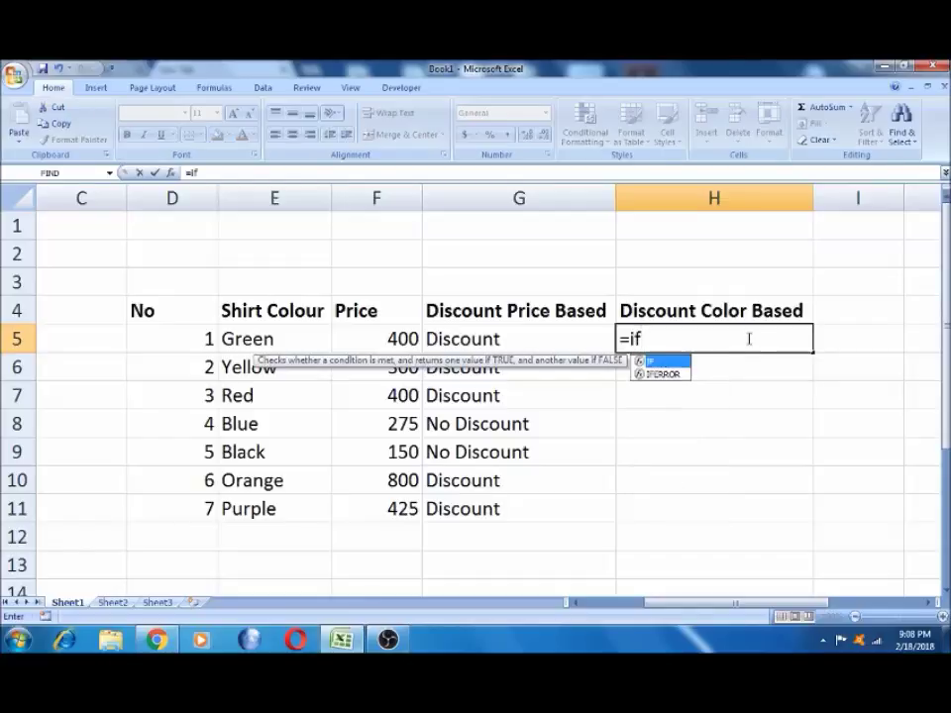
key("Tab")
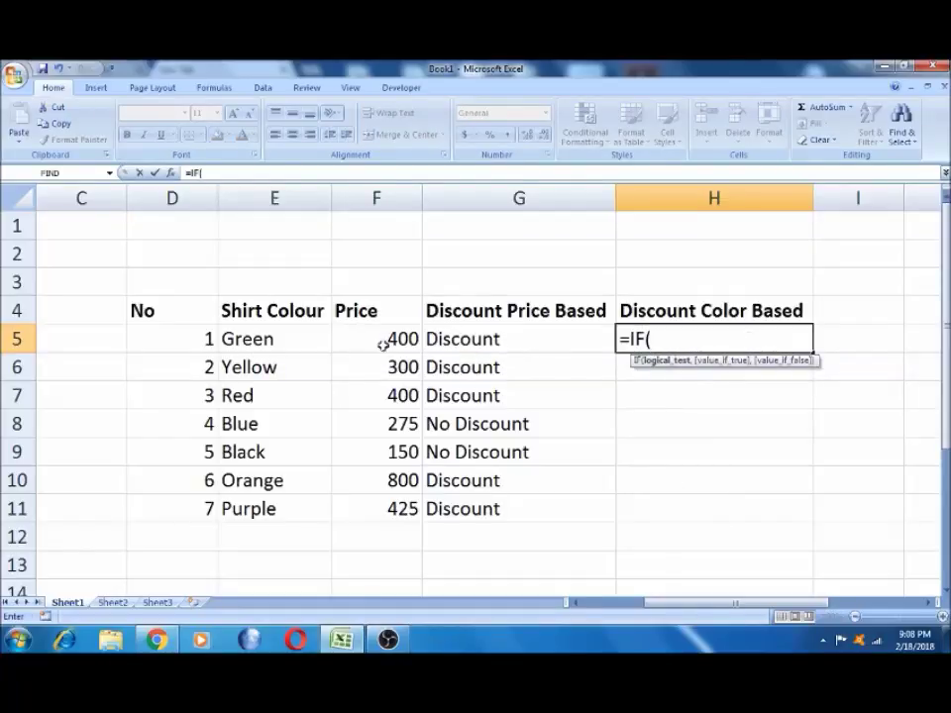
left_click(284, 335)
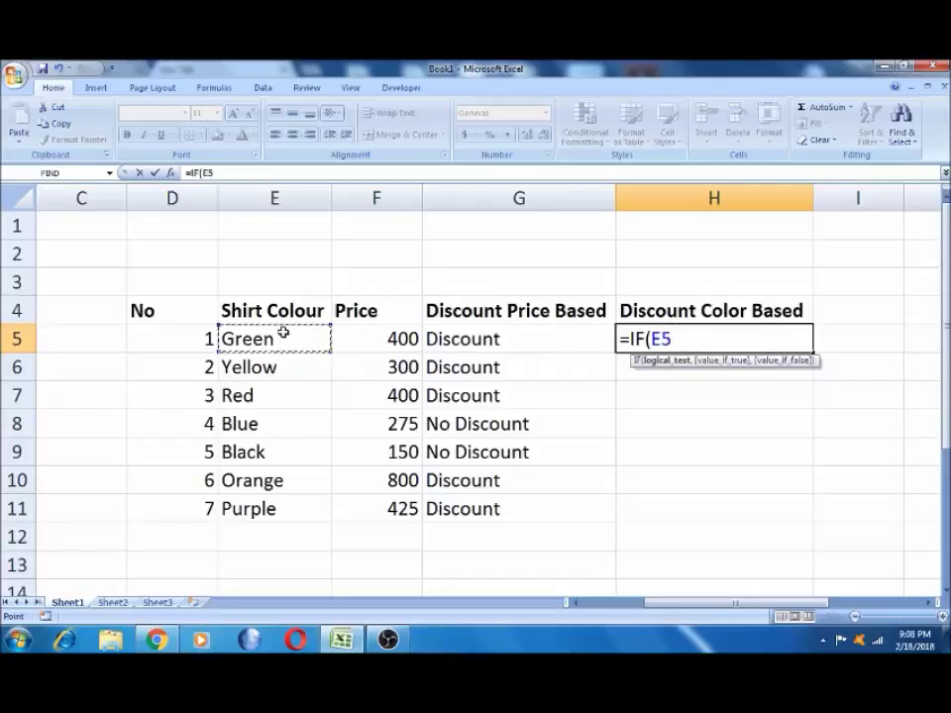
type("=\"")
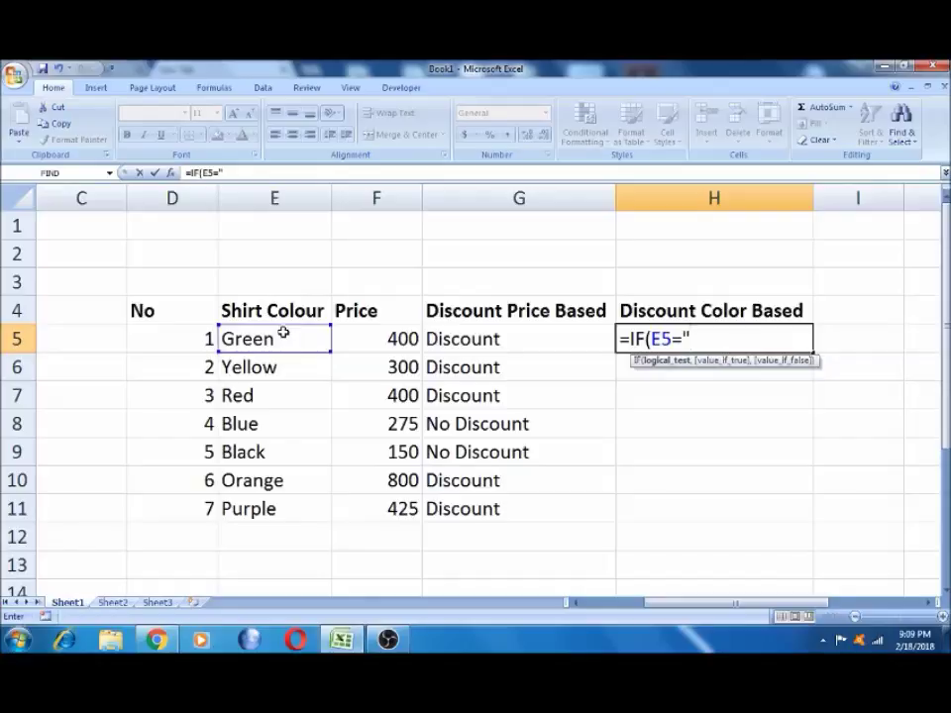
type("Red\")")
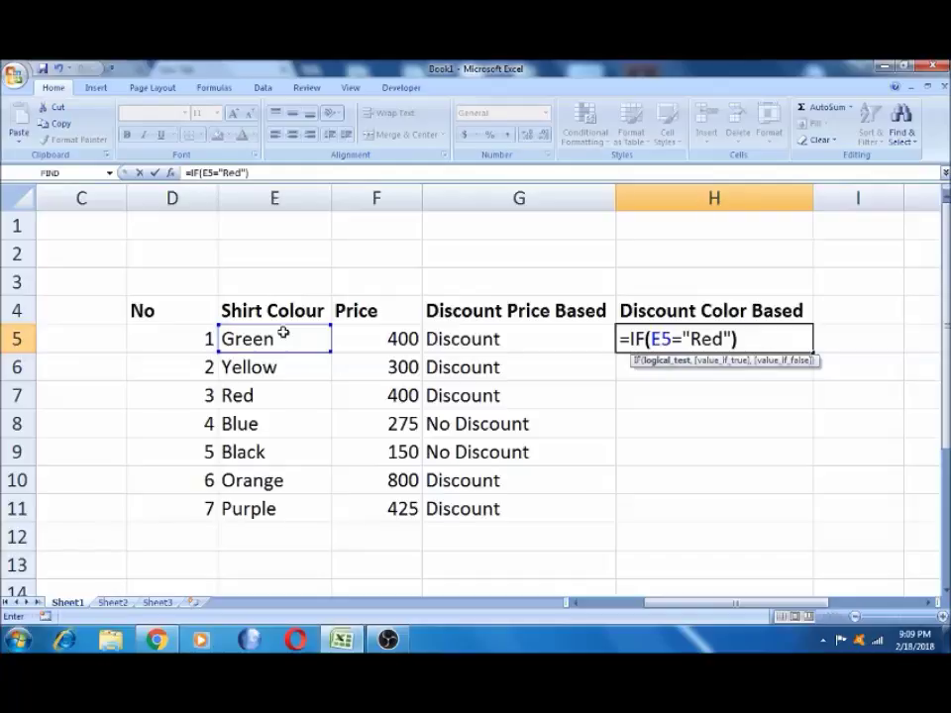
key("BackSpace")
type(",")
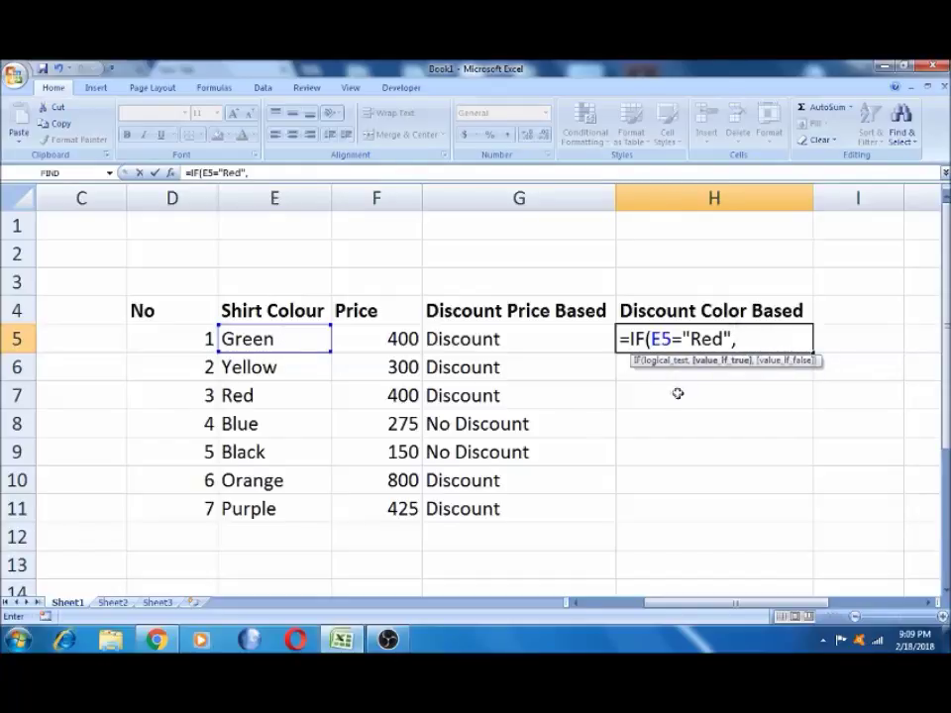
type("\"Dsicount\"")
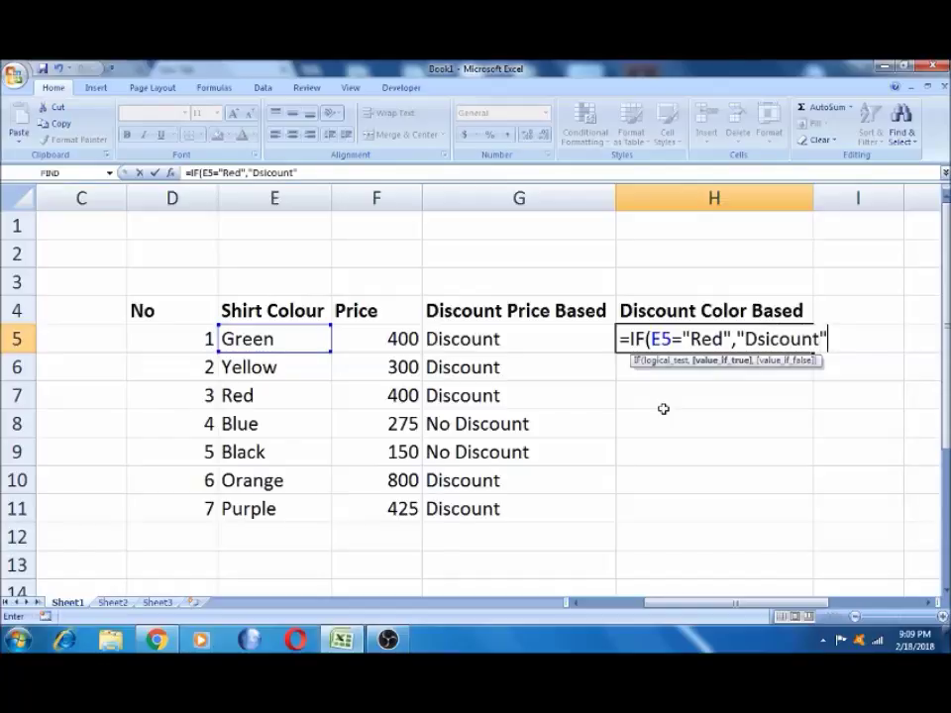
type(",")
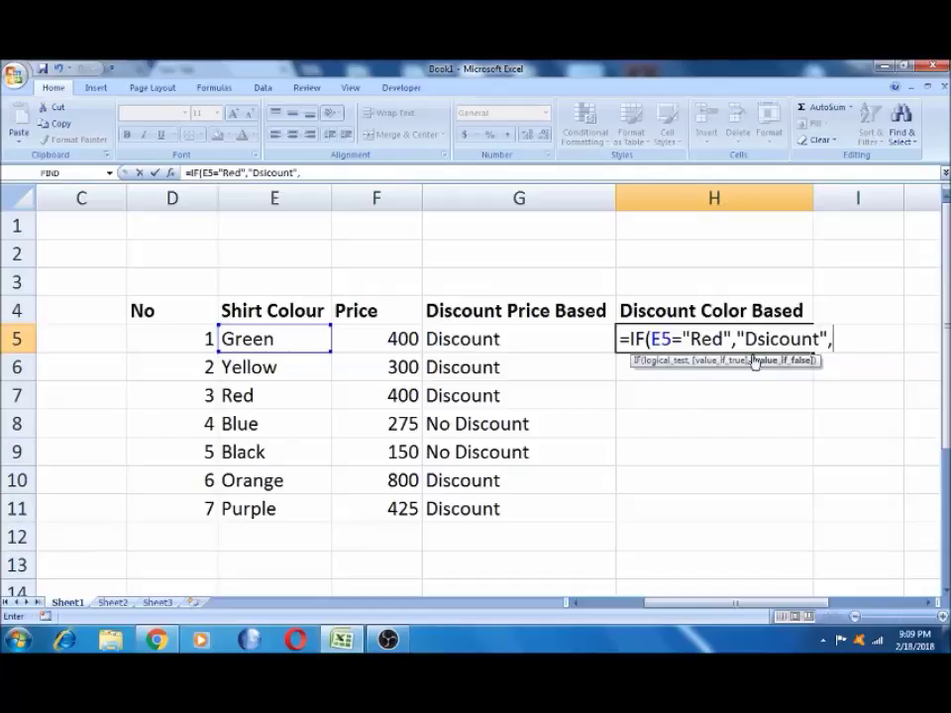
type("\"No Di")
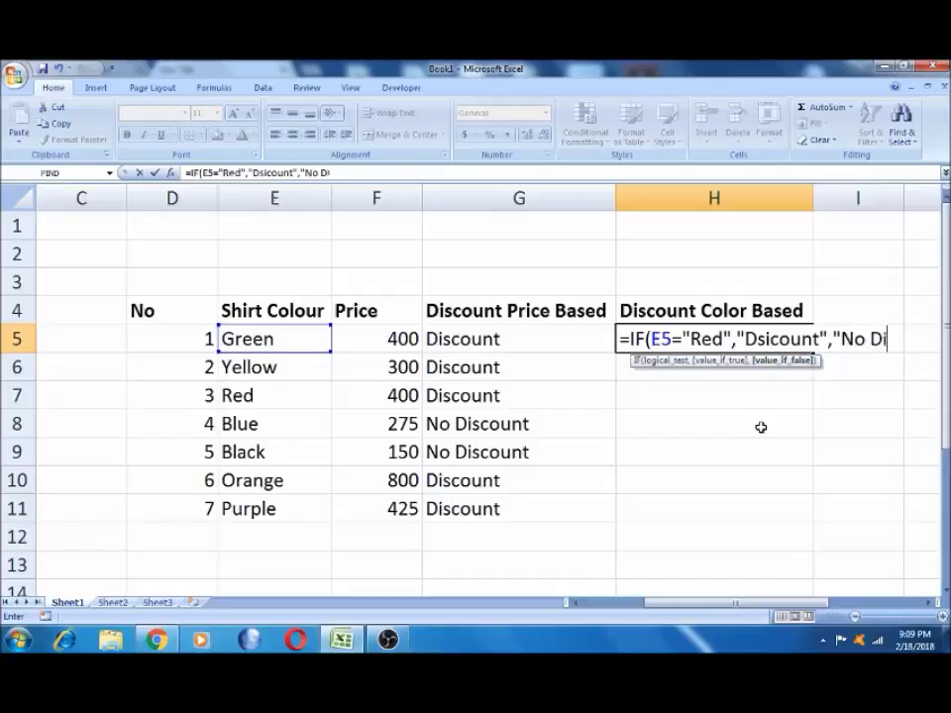
type("scount")
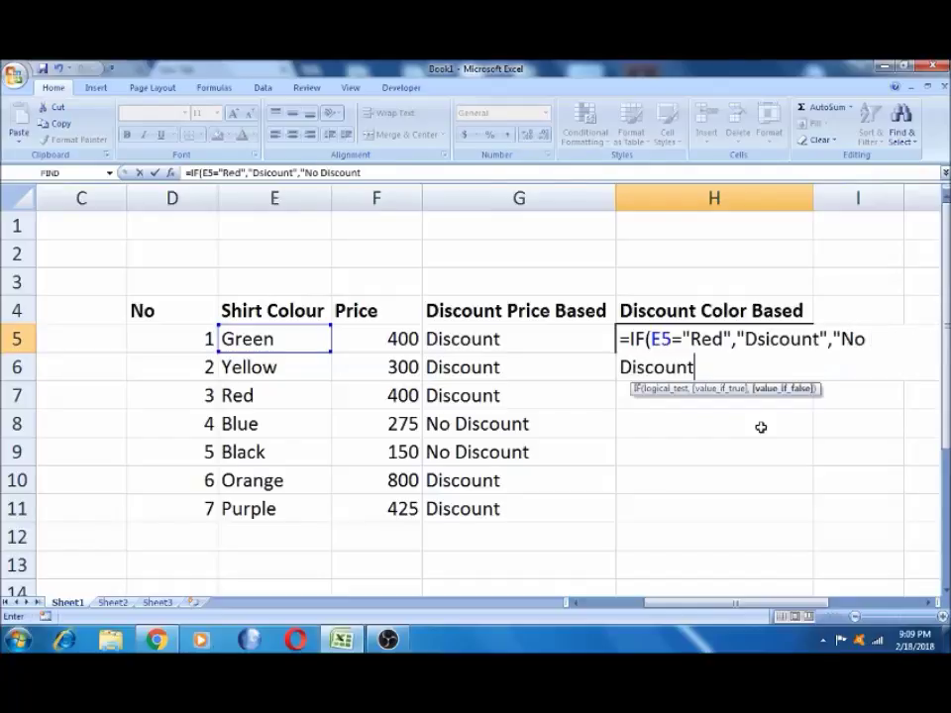
type("\")")
key("Return")
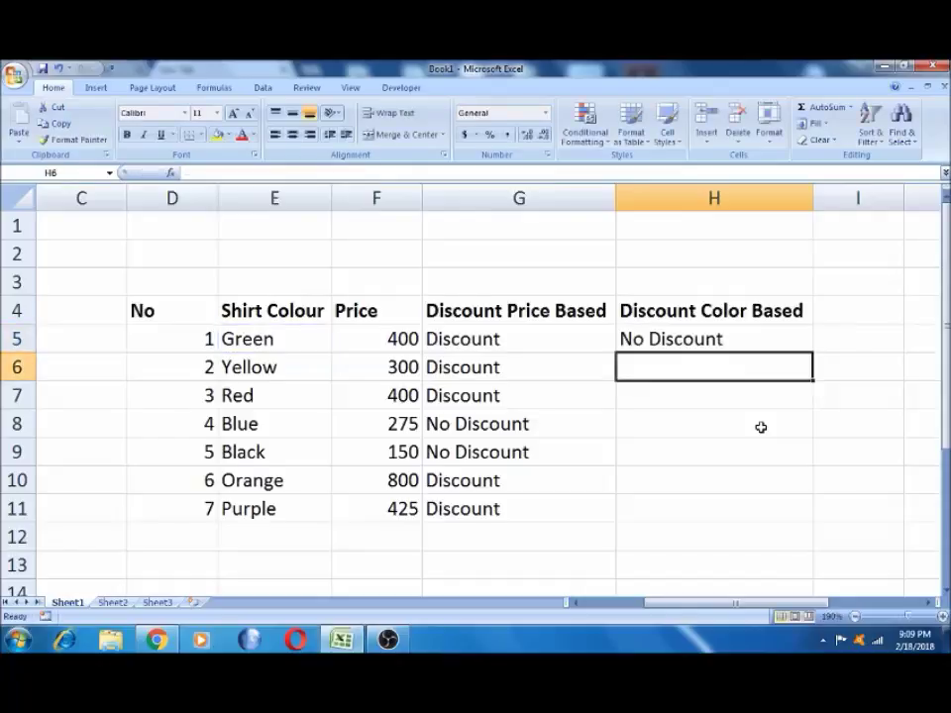
- Fill the H5 colour formula down to H11 and inspect the Red row's result in H7
left_click(718, 338)
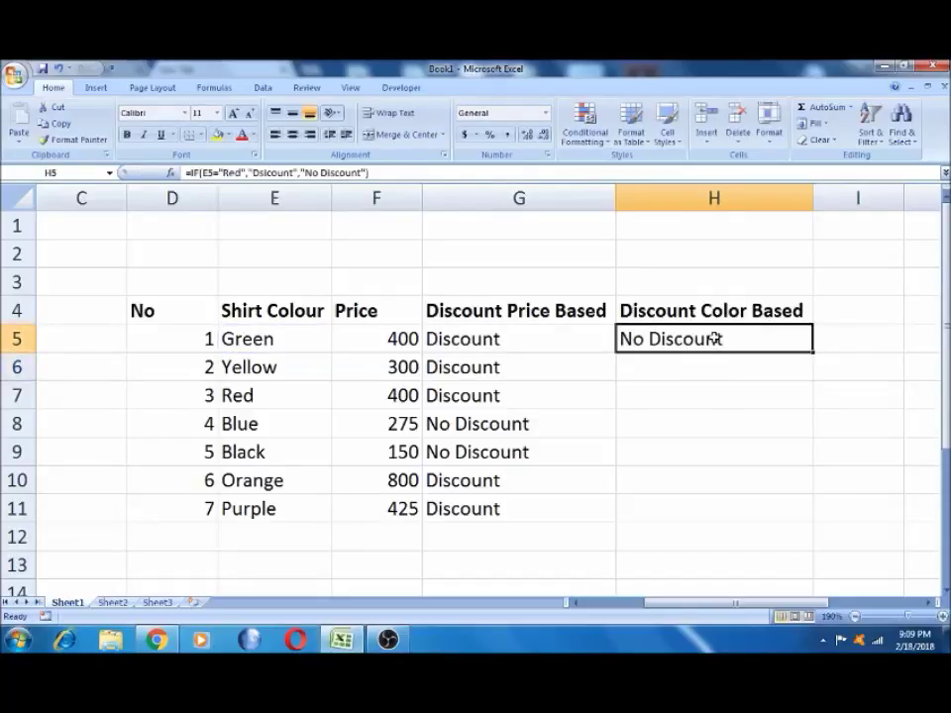
left_click(238, 340)
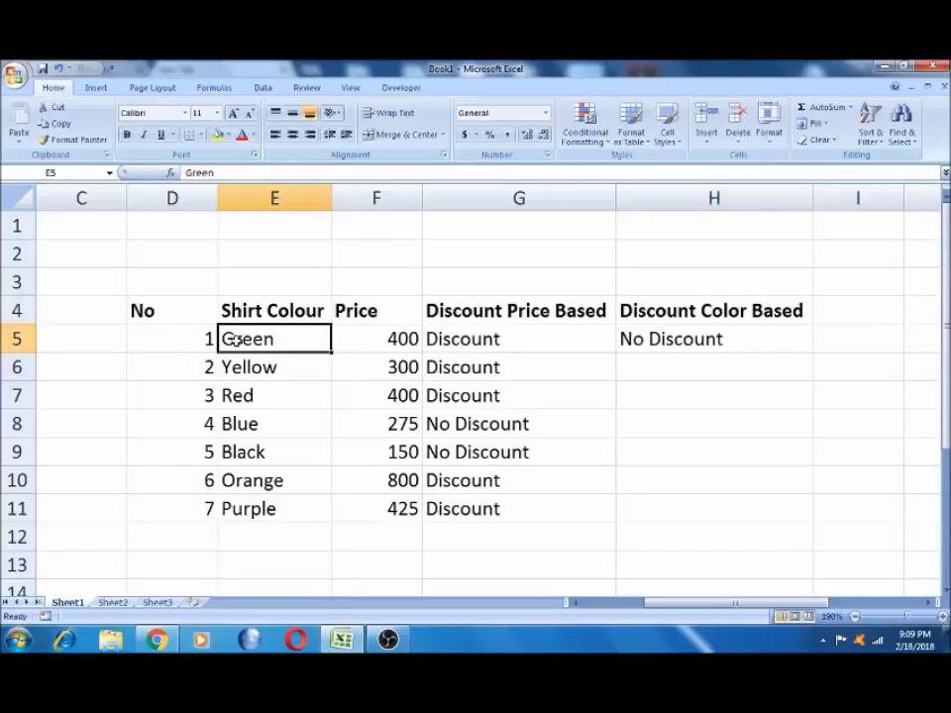
left_click(679, 339)
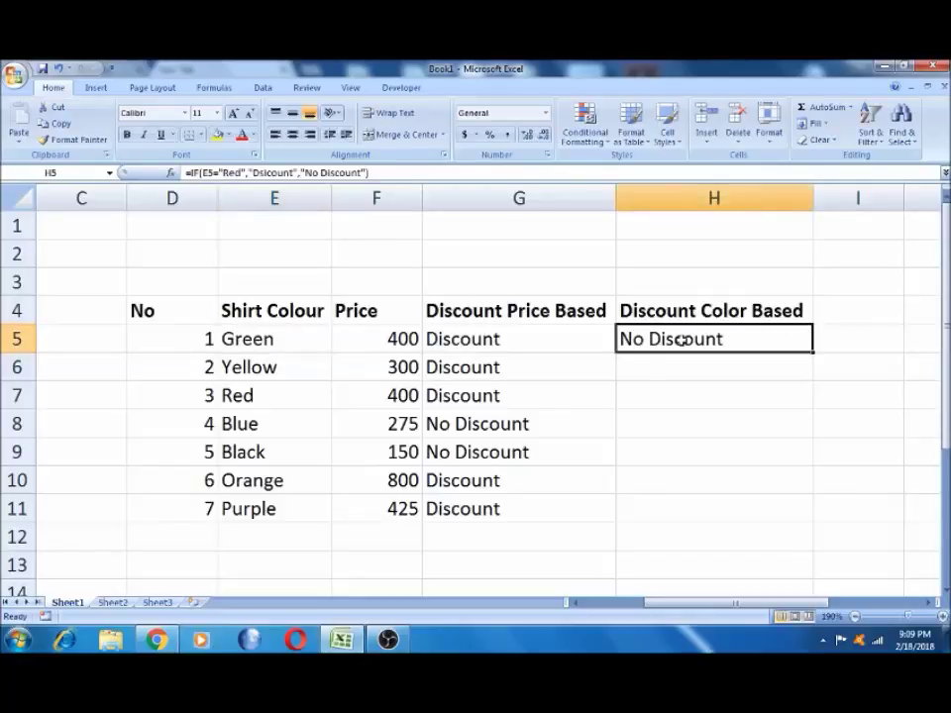
double_click(813, 353)
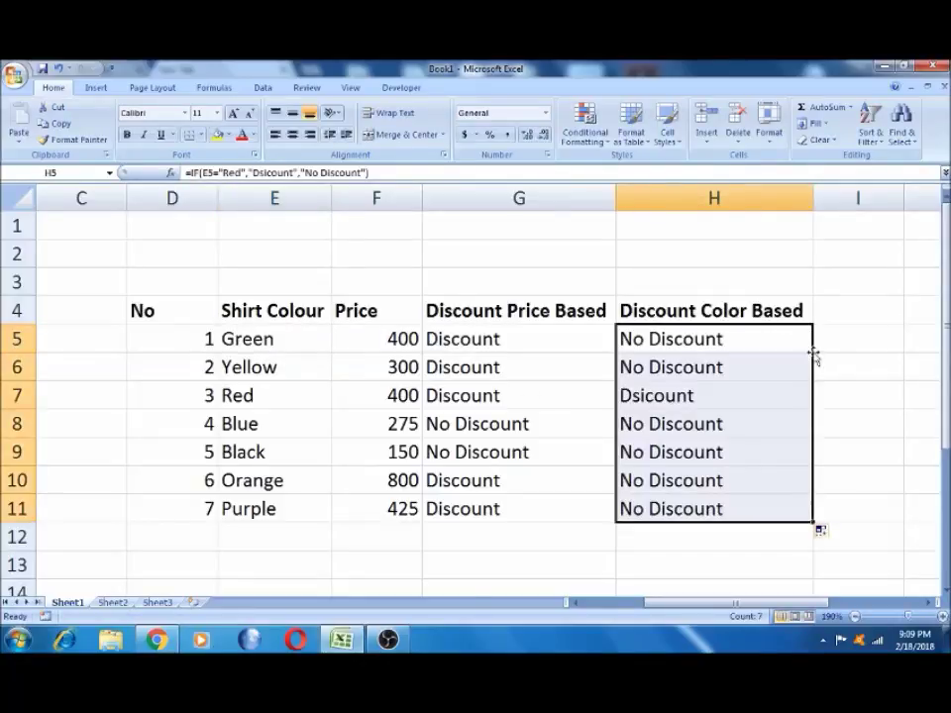
left_click(672, 394)
key("Left")
key("Left")
key("Left")
key("Right")
key("Right")
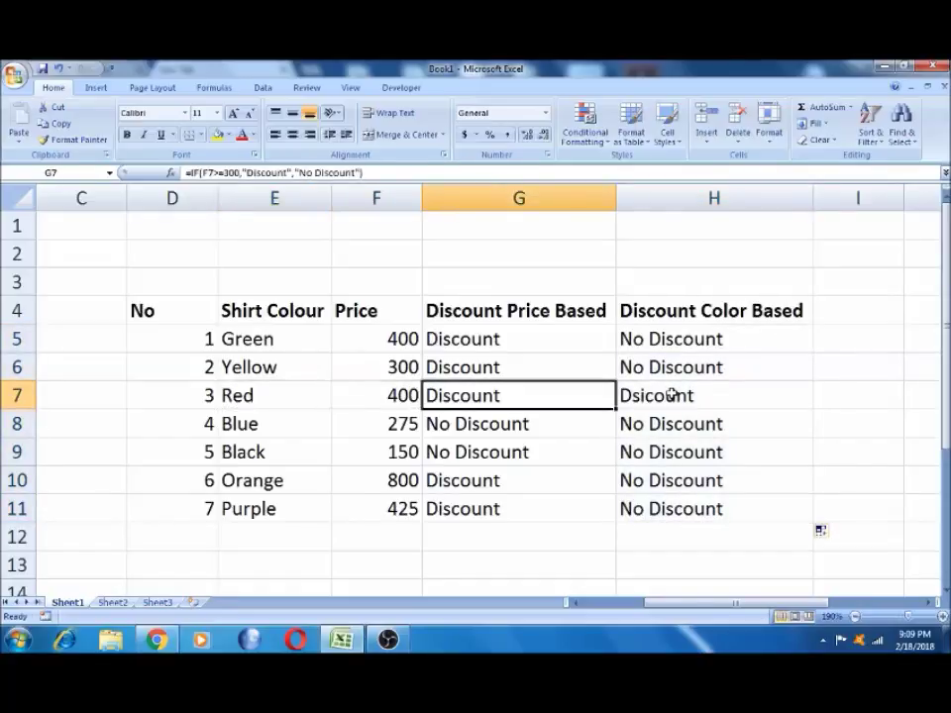
key("Right")
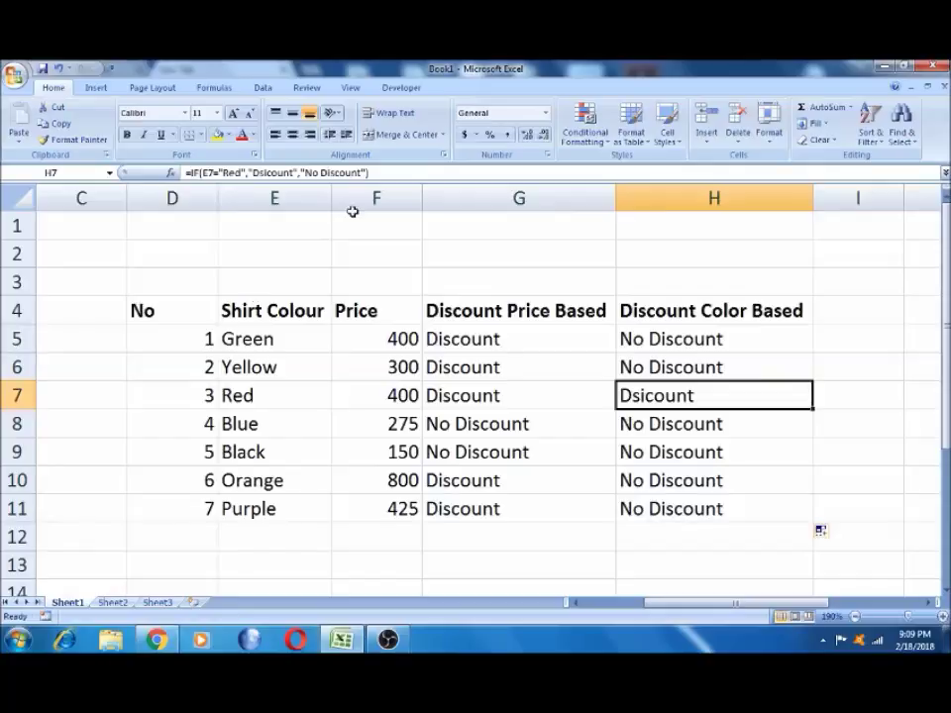
- Zoom in and correct "Dsicount" to "Discount" in H7's formula
left_click(943, 616)
left_click(942, 616)
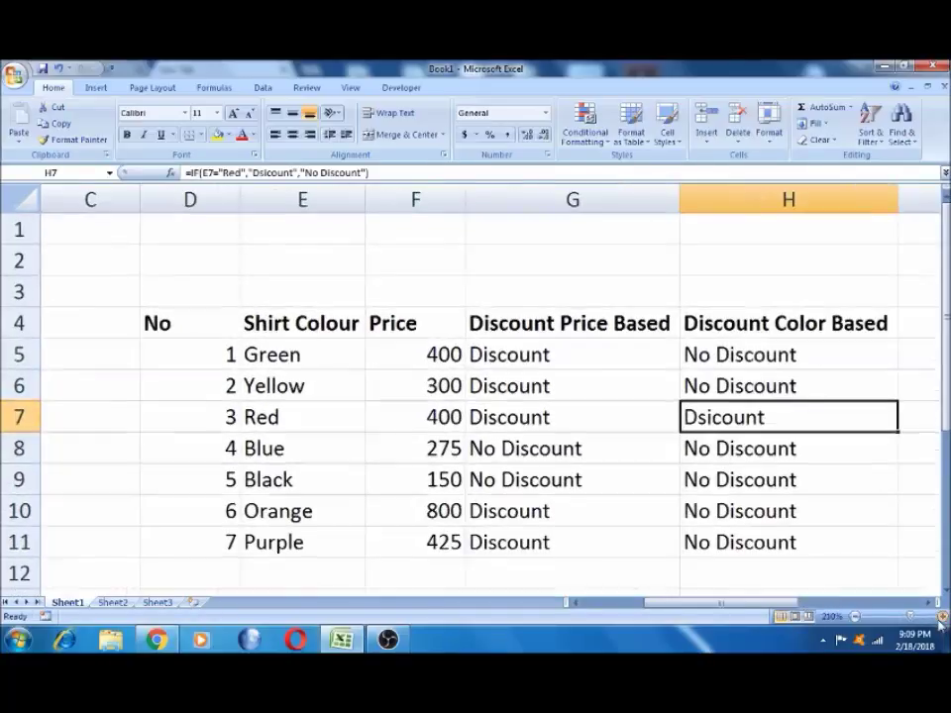
left_click(943, 617)
left_click(942, 616)
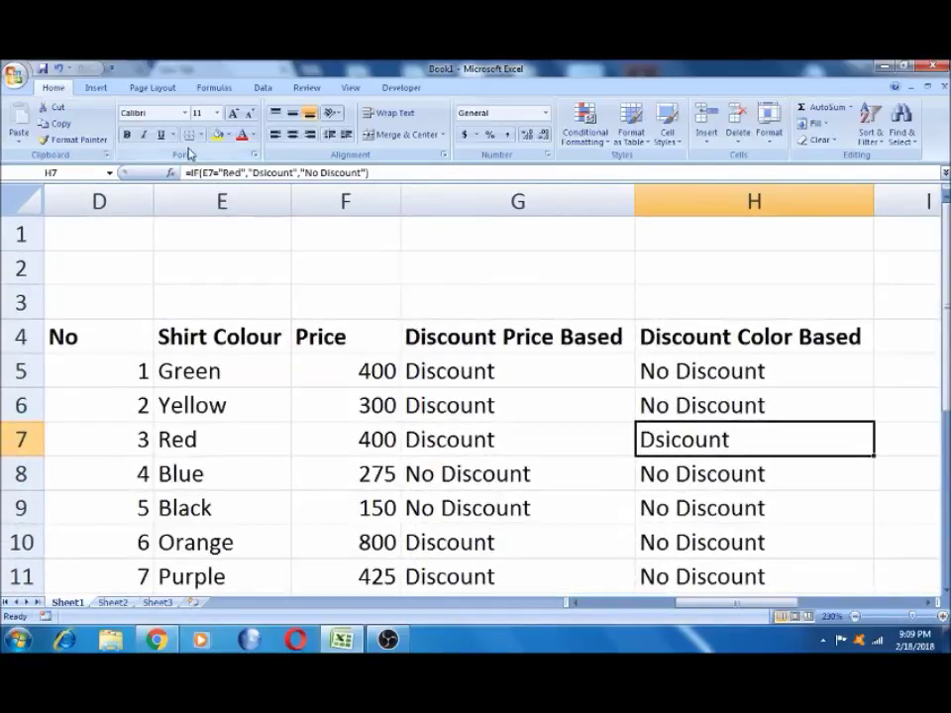
left_click(265, 173)
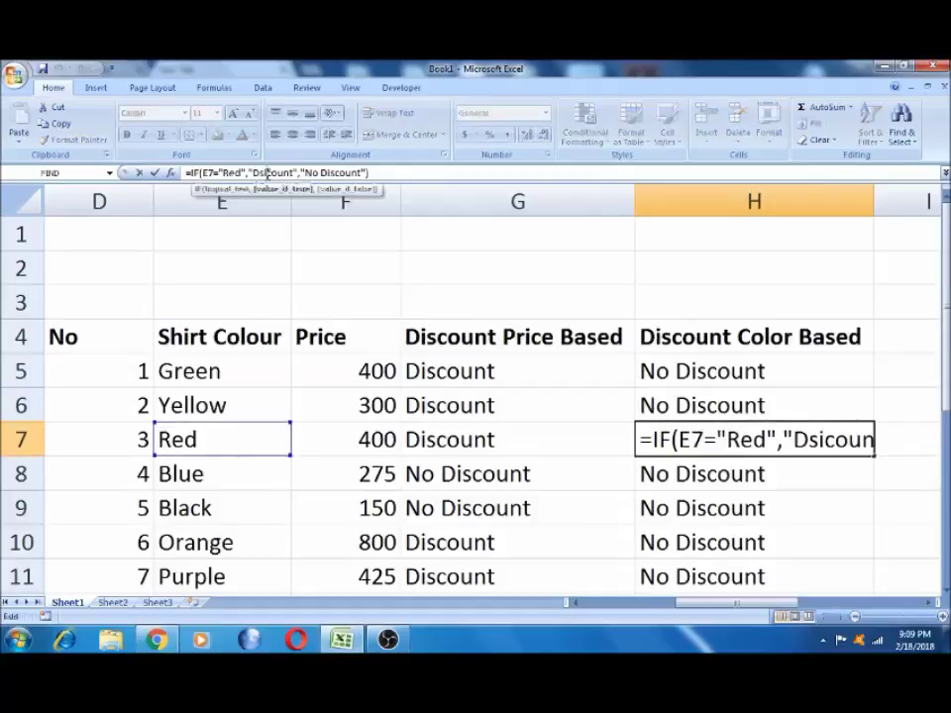
key("BackSpace")
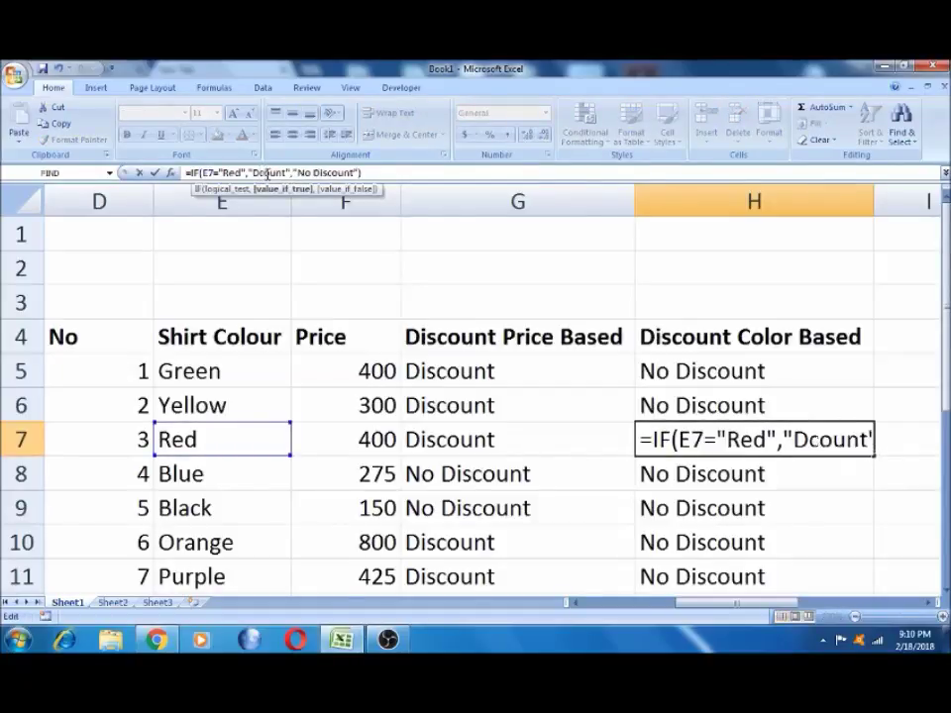
type("is")
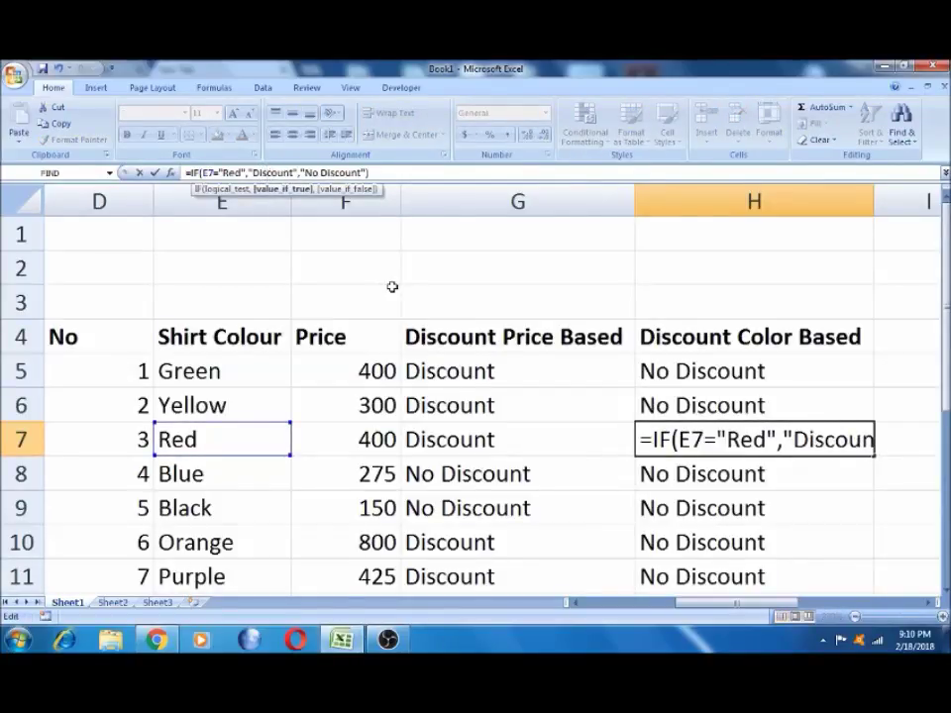
key("Return")
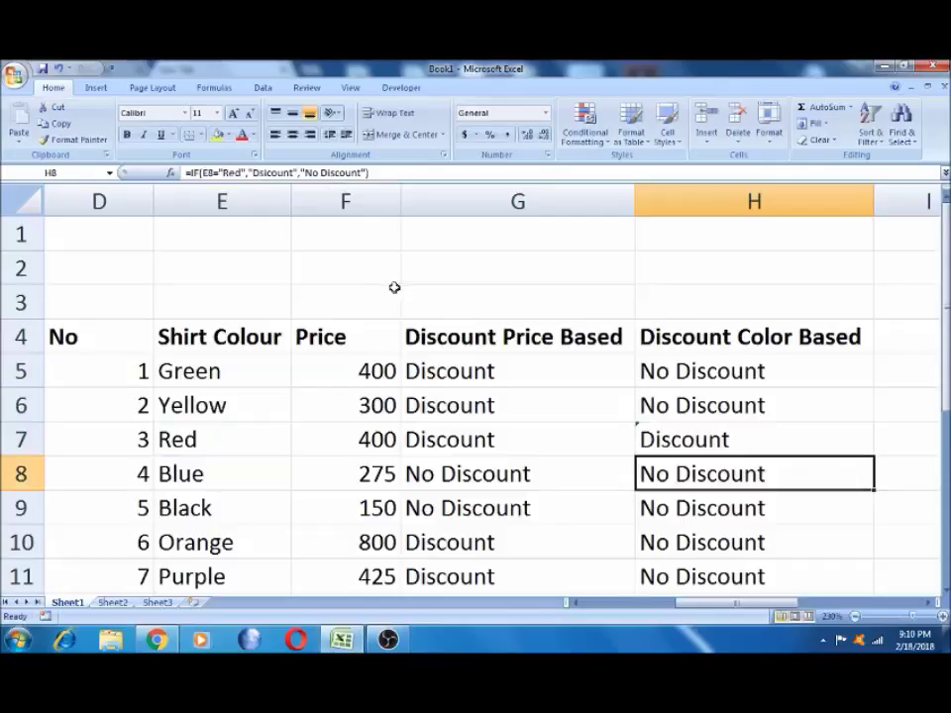
left_click(701, 438)
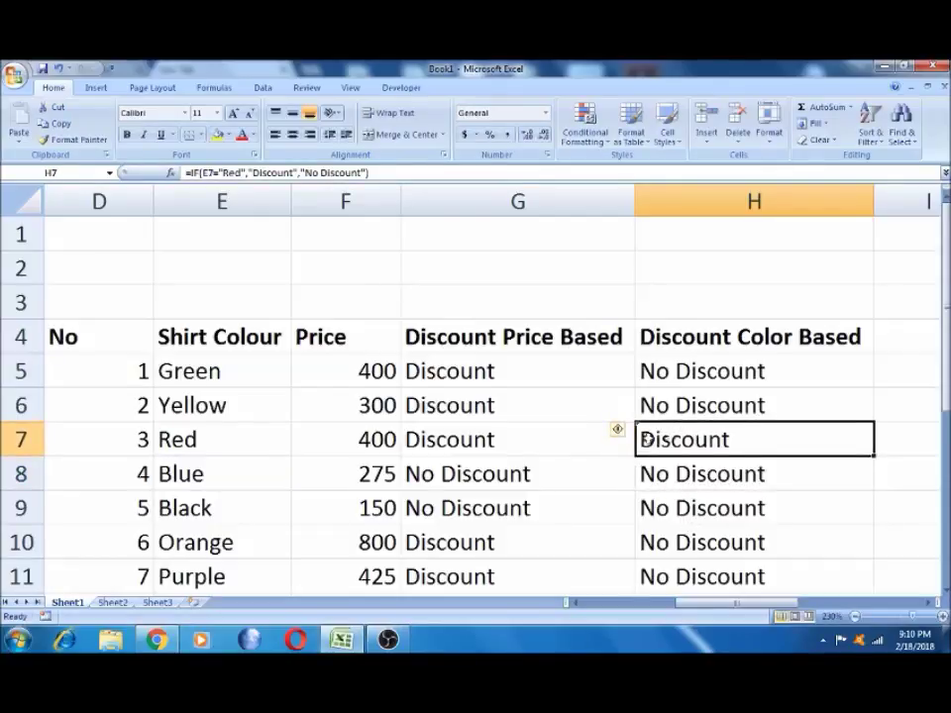
- Compare H7's corrected formula with the formulas above and below it
mouse_move(621, 435)
left_click(654, 408)
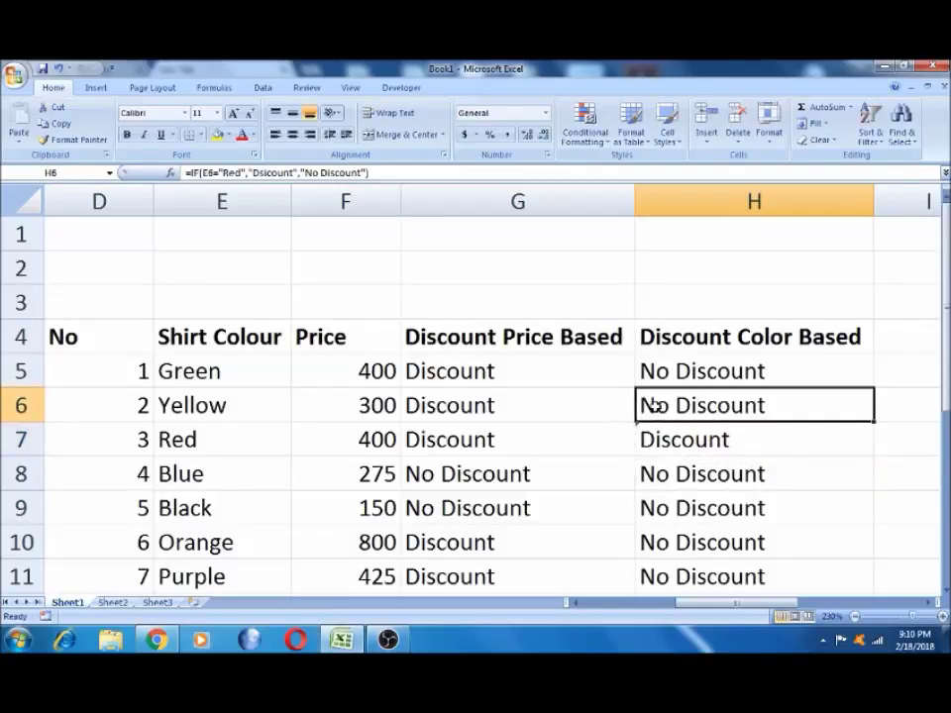
key("Down")
key("Up")
key("Up")
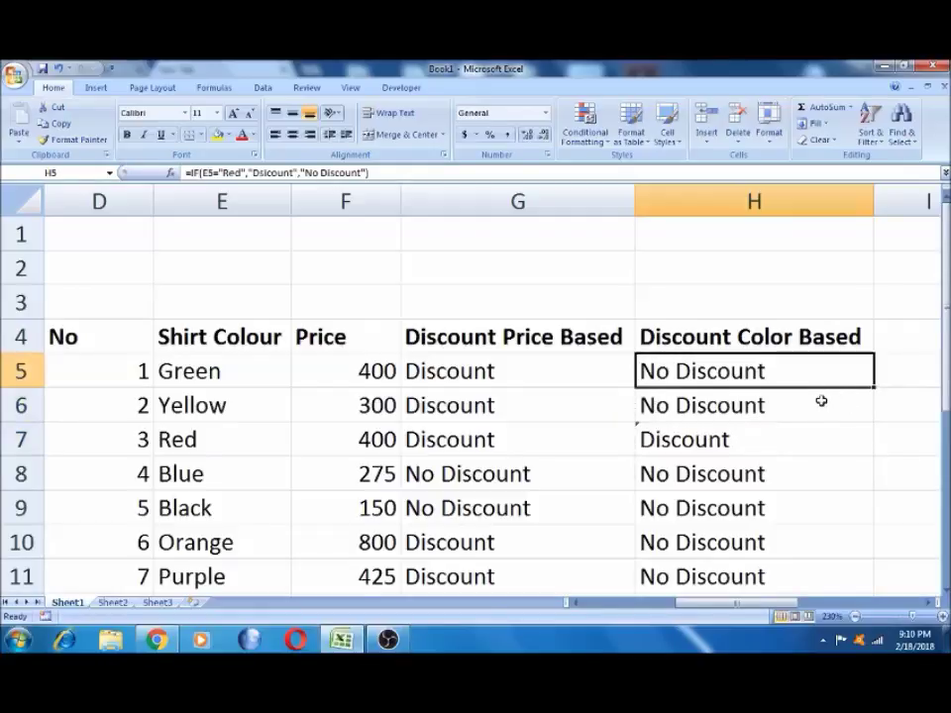
key("Down")
key("Down")
key("Down")
key("Down")
key("Up")
key("Up")
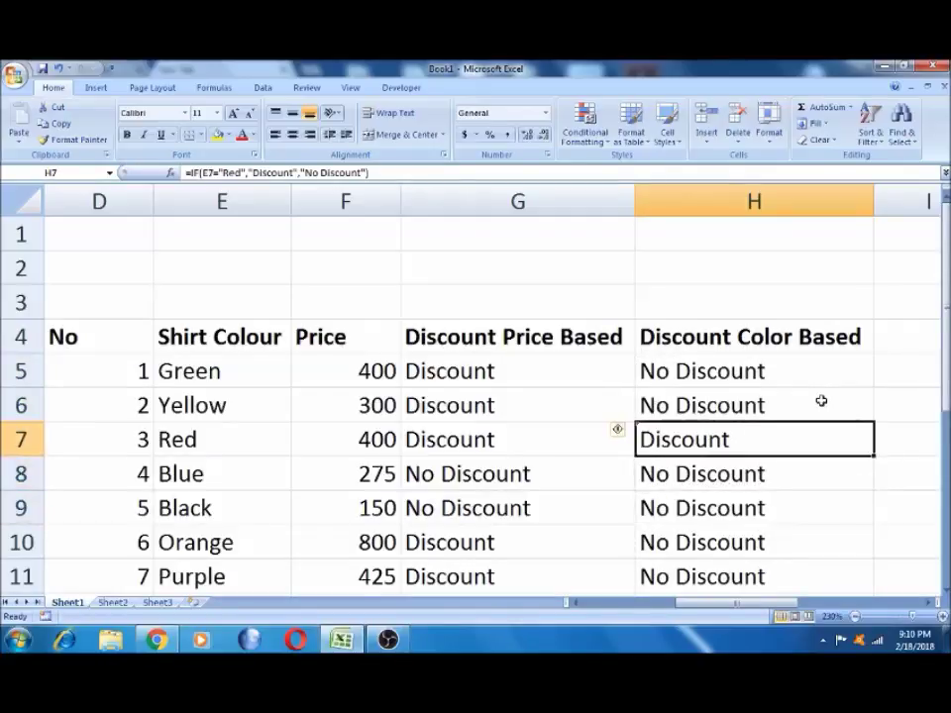
- Copy the corrected H7 formula into H5 and fill it down to H11
key("ctrl+c")
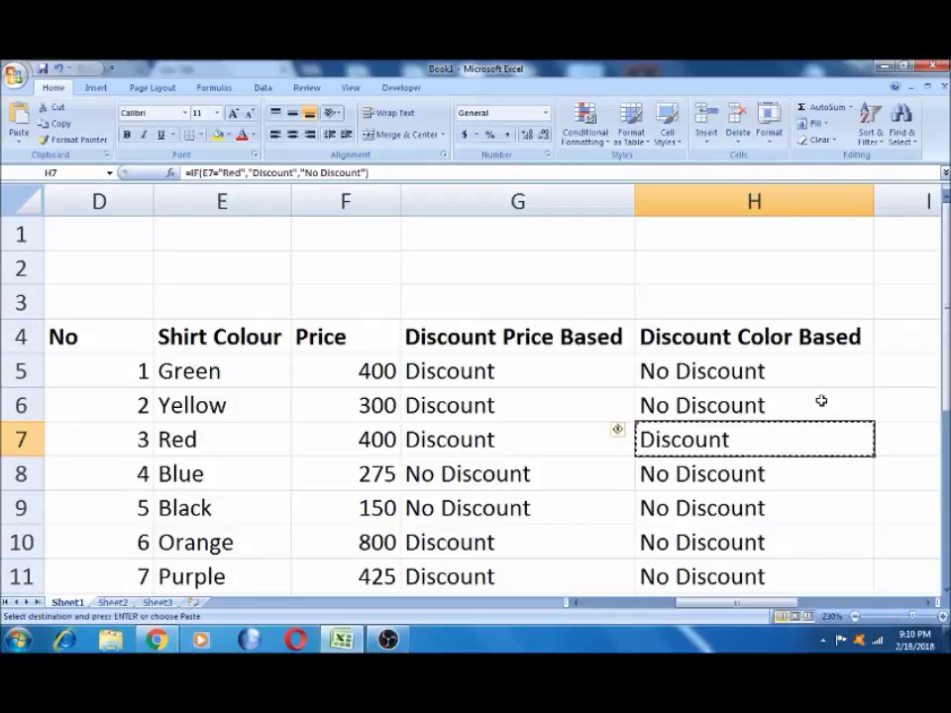
left_click(757, 368)
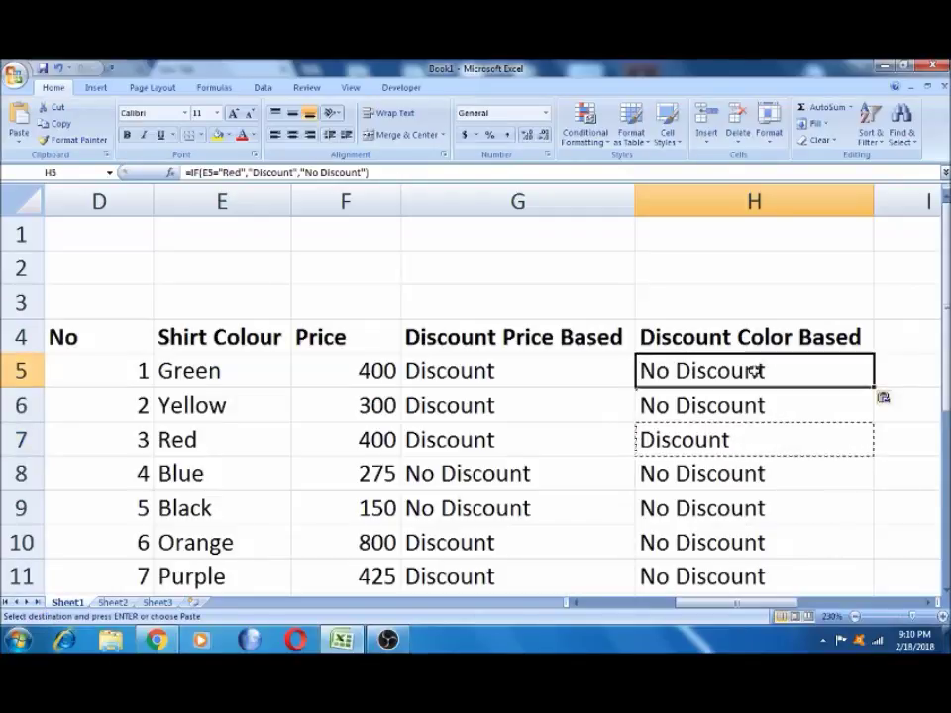
double_click(874, 387)
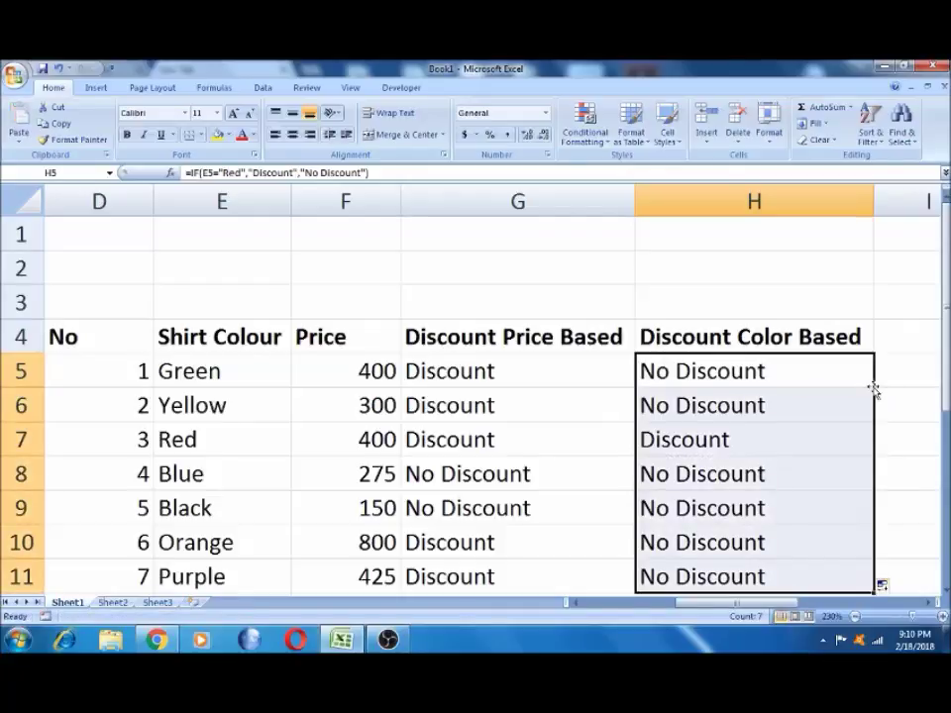
left_click(724, 441)
key("Down")
key("Down")
left_click(712, 452)
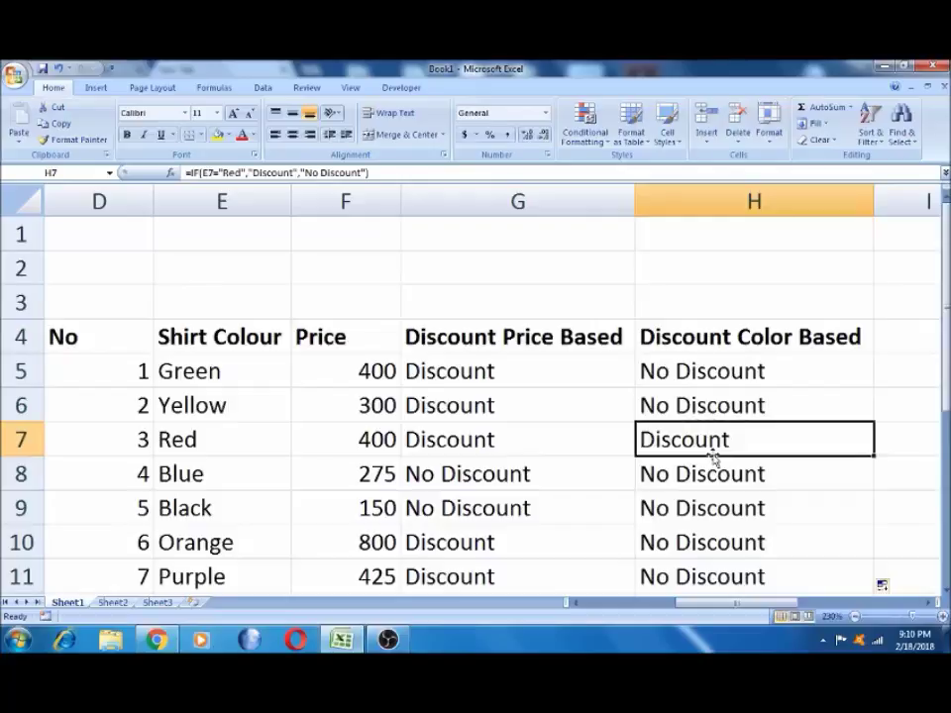
key("Right")
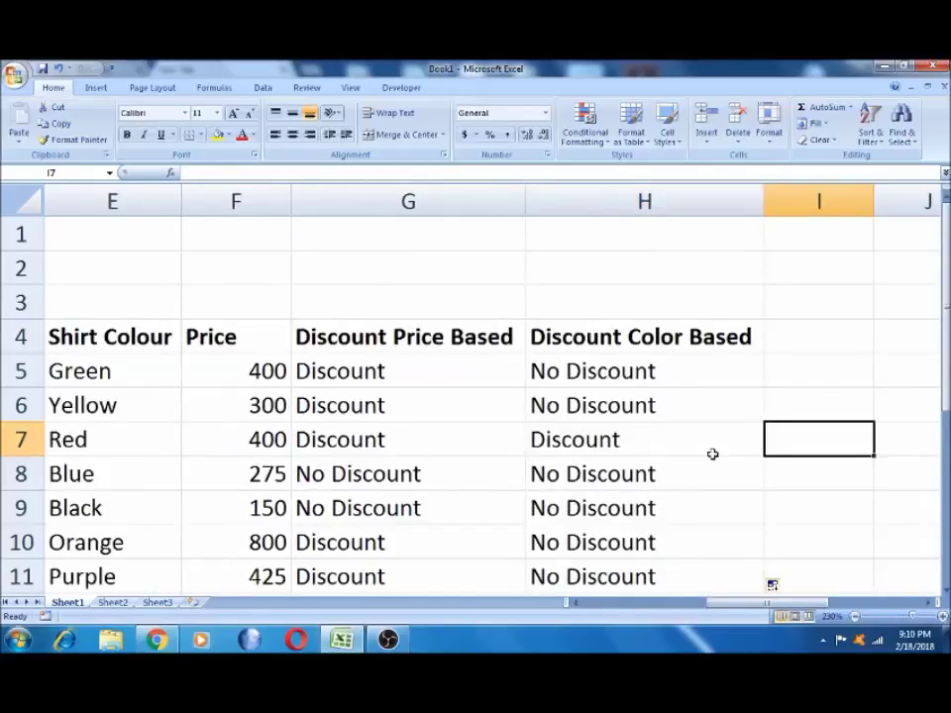